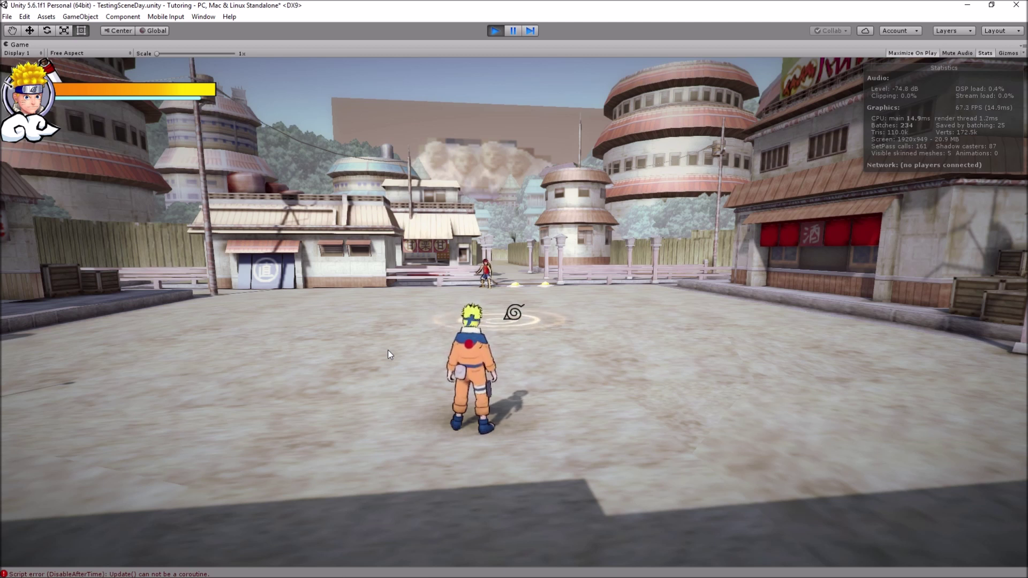
# Orbit the game camera around Naruto, then stop Play mode to return to the editor.
pyautogui.moveTo(387, 349); pyautogui.dragTo(423, 287)
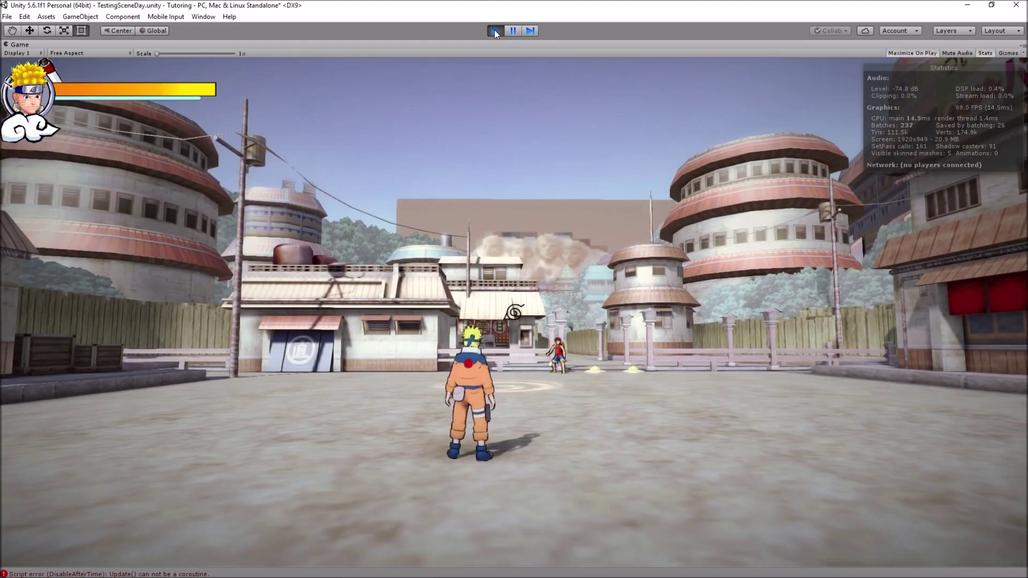
pyautogui.click(495, 31)
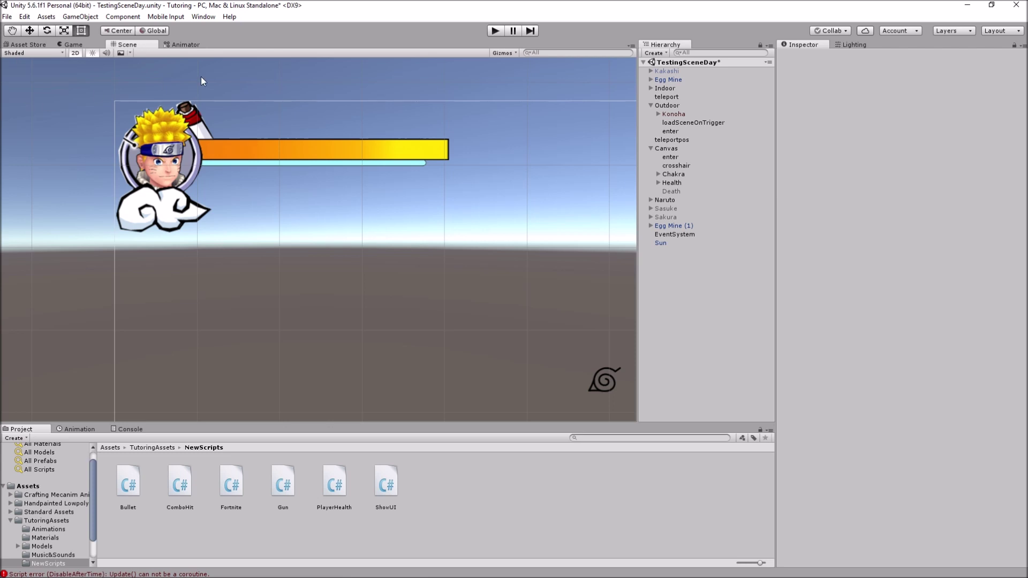
# Show Naruto standing idle in the Game view, then bring up ComboHit.cs in Visual Studio.
pyautogui.click(88, 45)
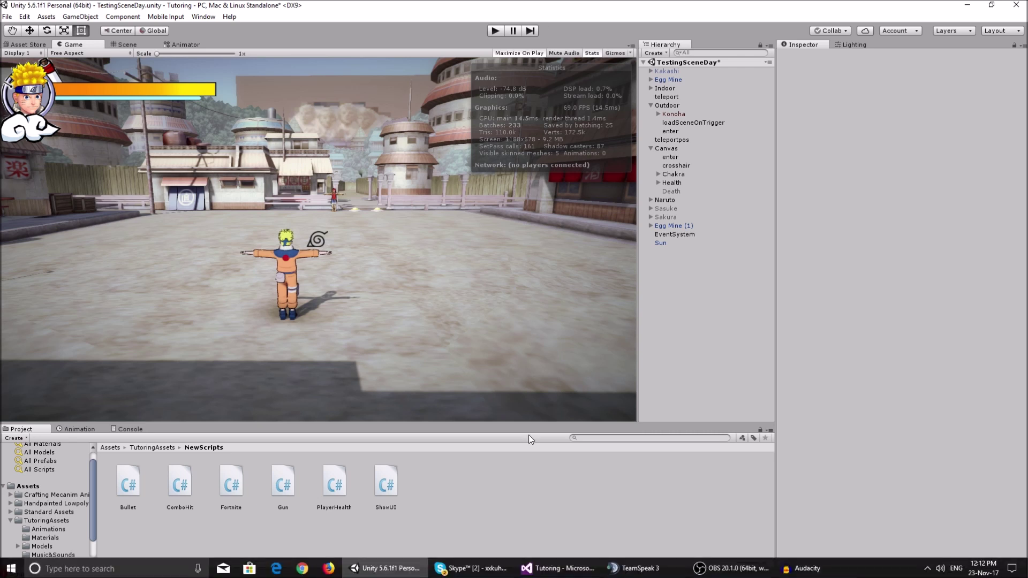
pyautogui.hotkey('alt', 'Tab')
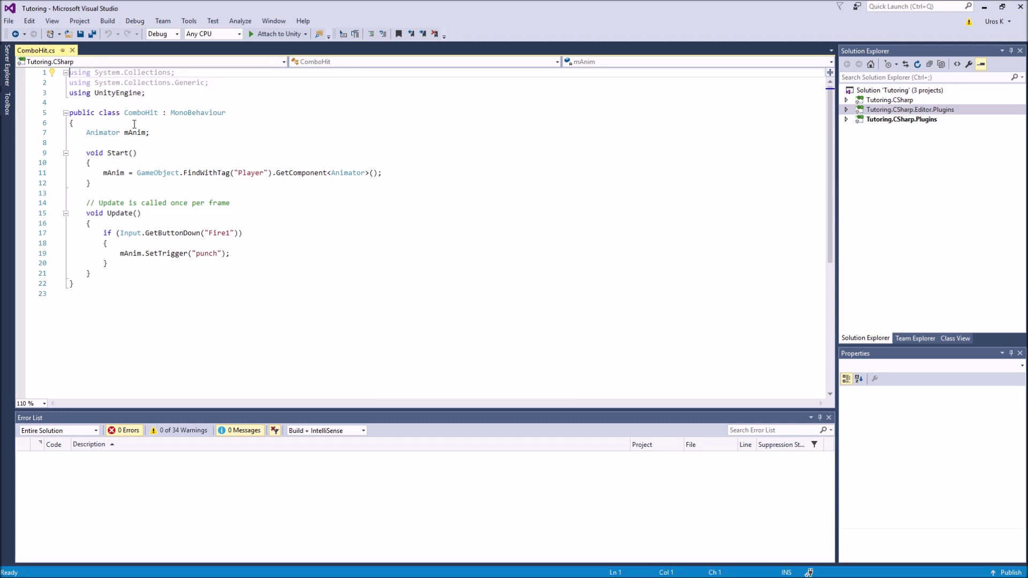
# Highlight the uses of the mAnim field and its Animator declaration on line 7, then return to Unity.
pyautogui.moveTo(124, 134)
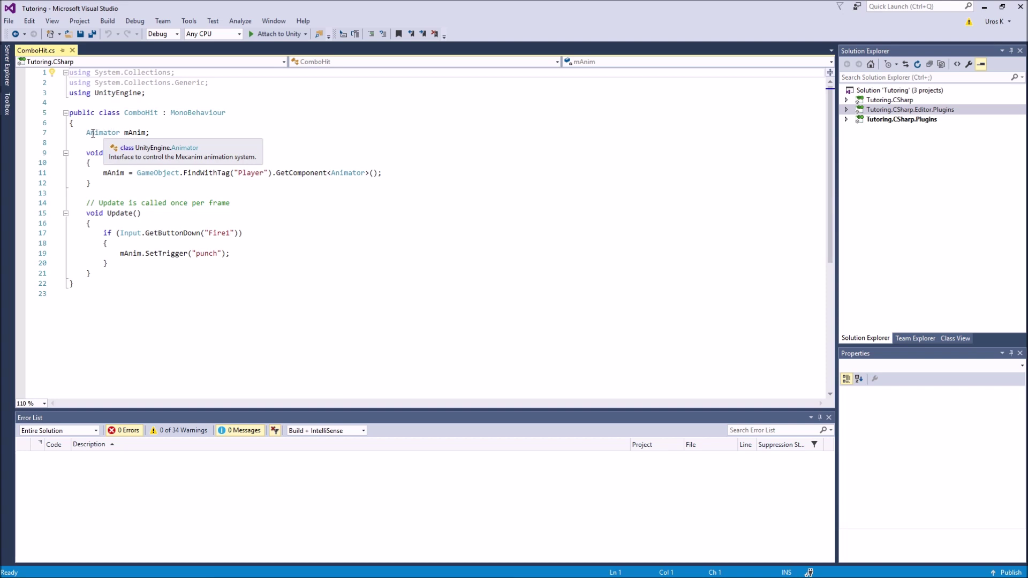
pyautogui.doubleClick(136, 134)
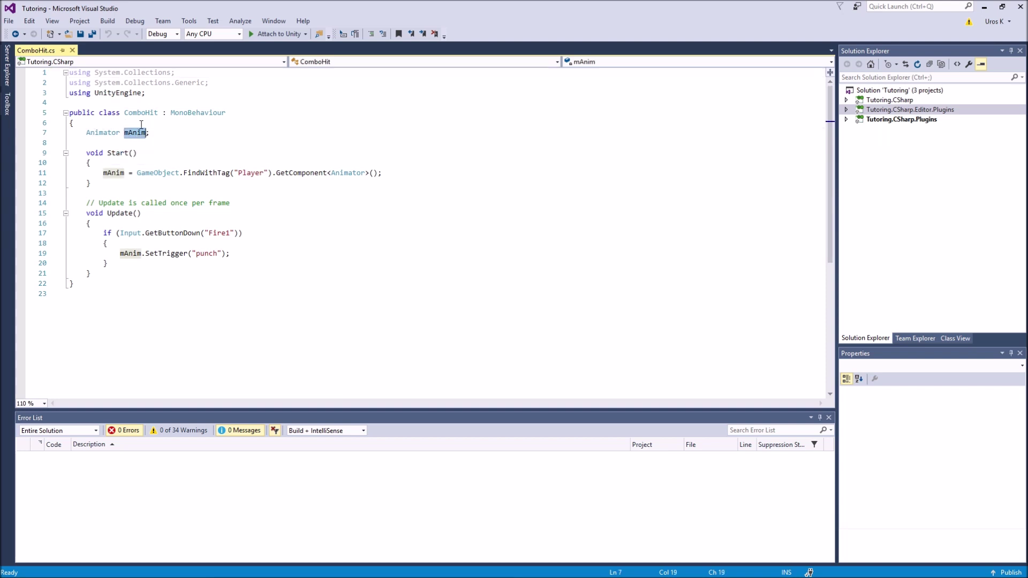
pyautogui.click(139, 127)
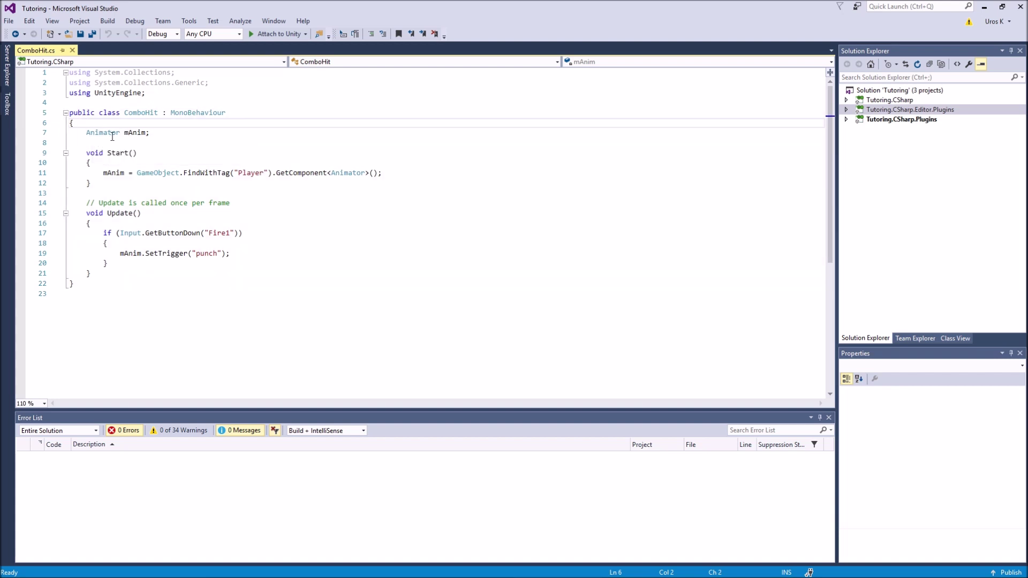
pyautogui.moveTo(103, 132); pyautogui.dragTo(137, 132)
pyautogui.click(386, 567)
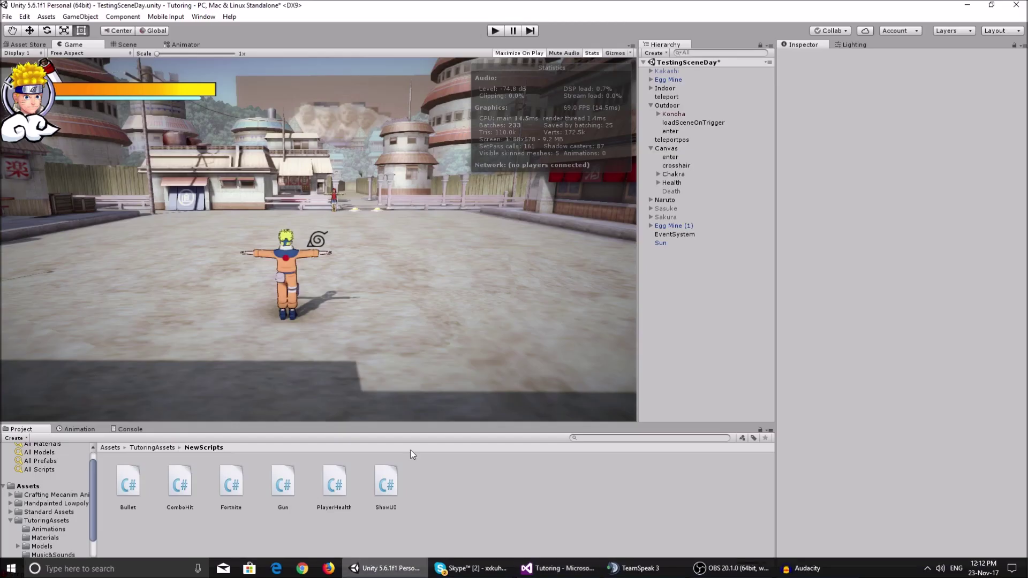
# Inspect Naruto's components, then point out the Player-tag GameObject lookup on ComboHit line 11.
pyautogui.click(671, 198)
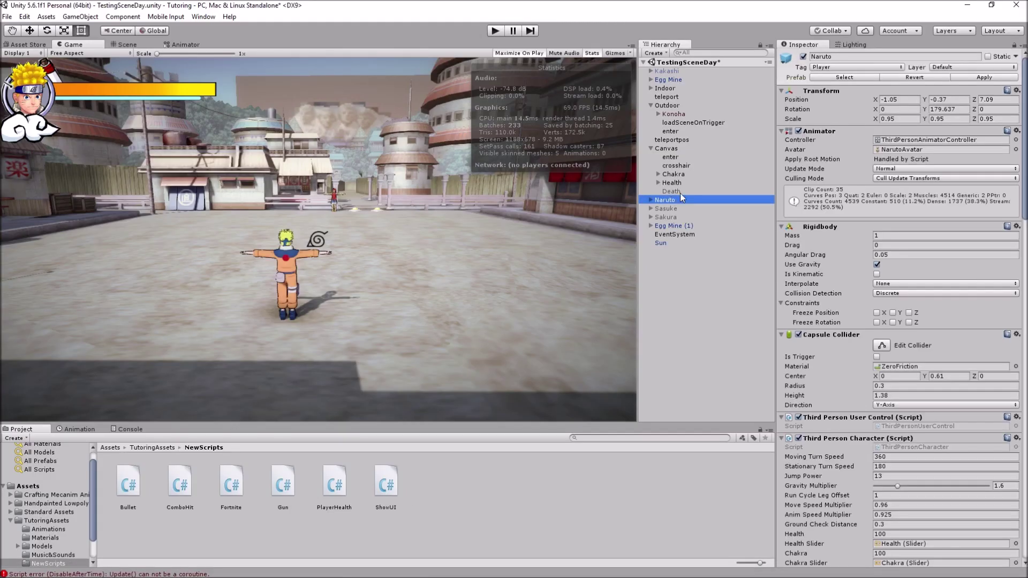
pyautogui.scroll(-5, 856, 210)
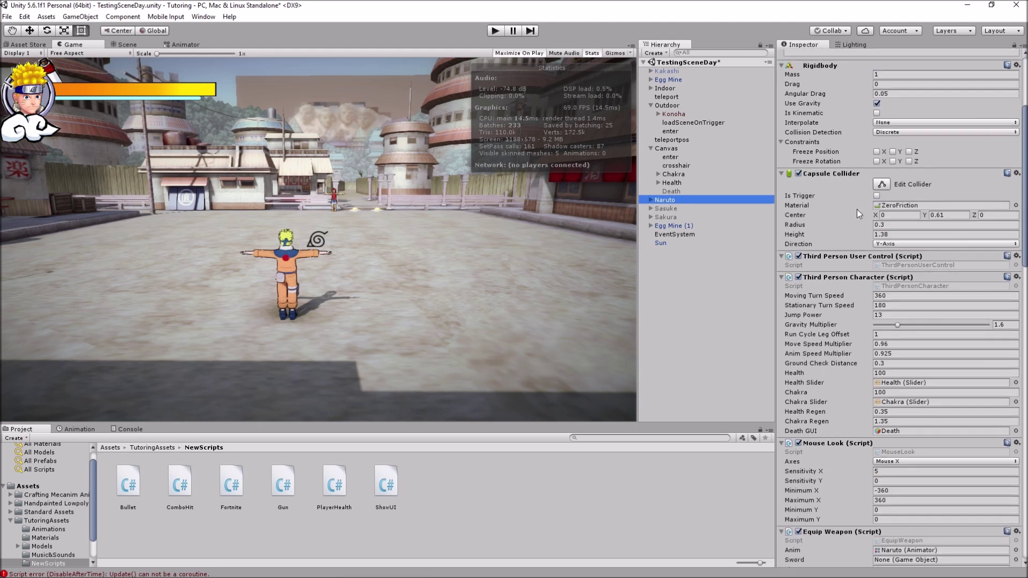
pyautogui.scroll(5, 865, 200)
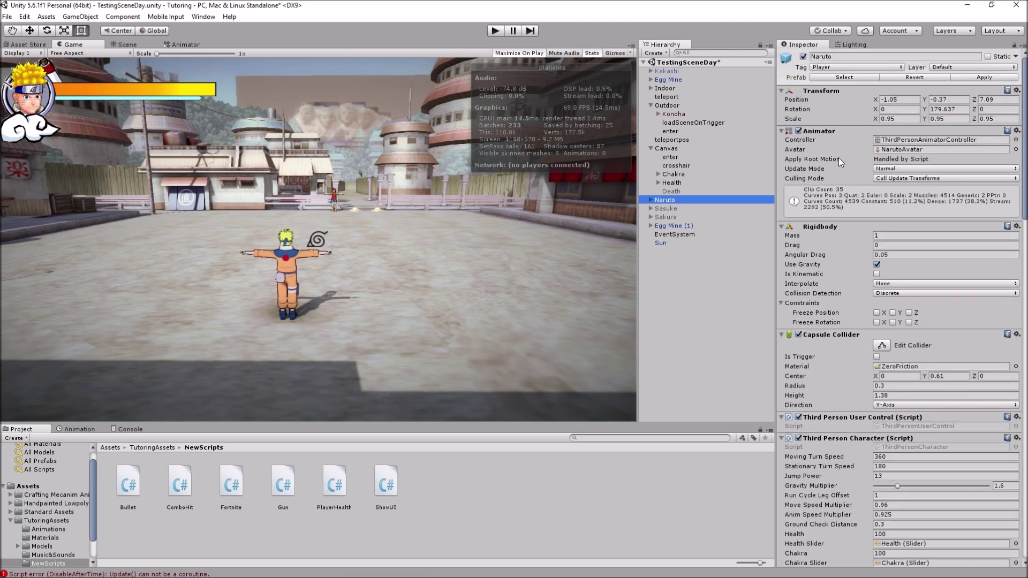
pyautogui.click(559, 567)
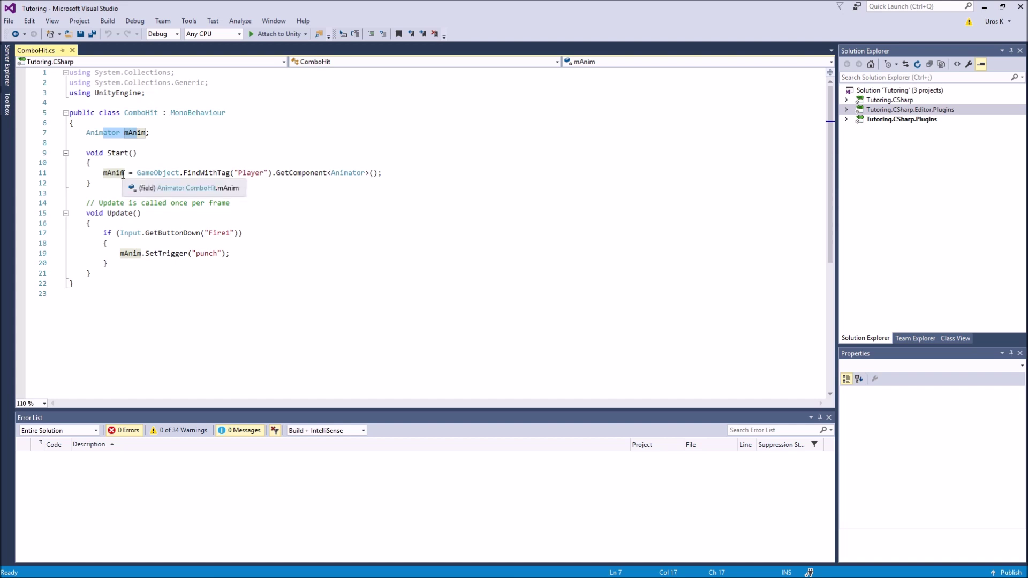
pyautogui.click(138, 174)
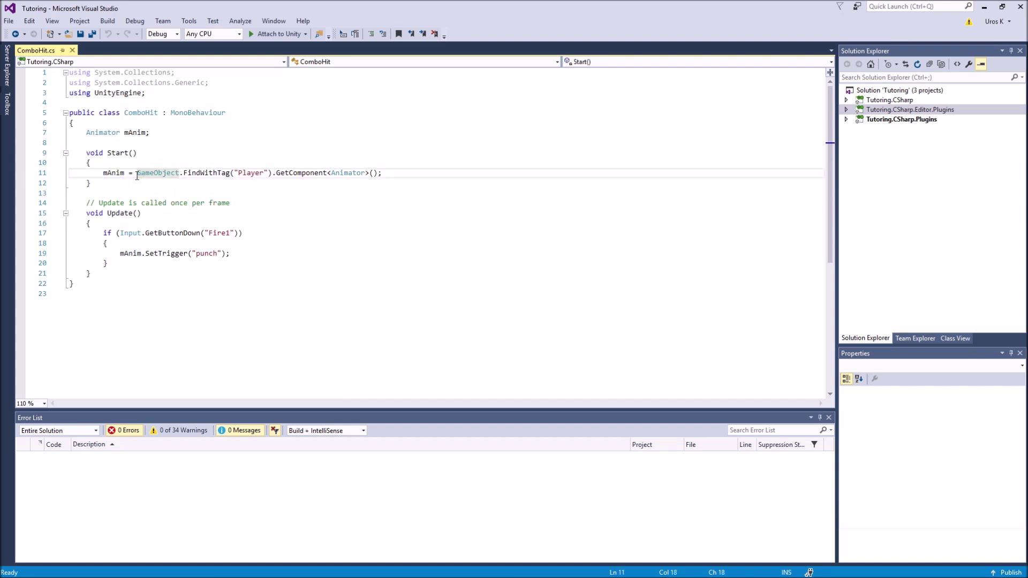
pyautogui.click(253, 173)
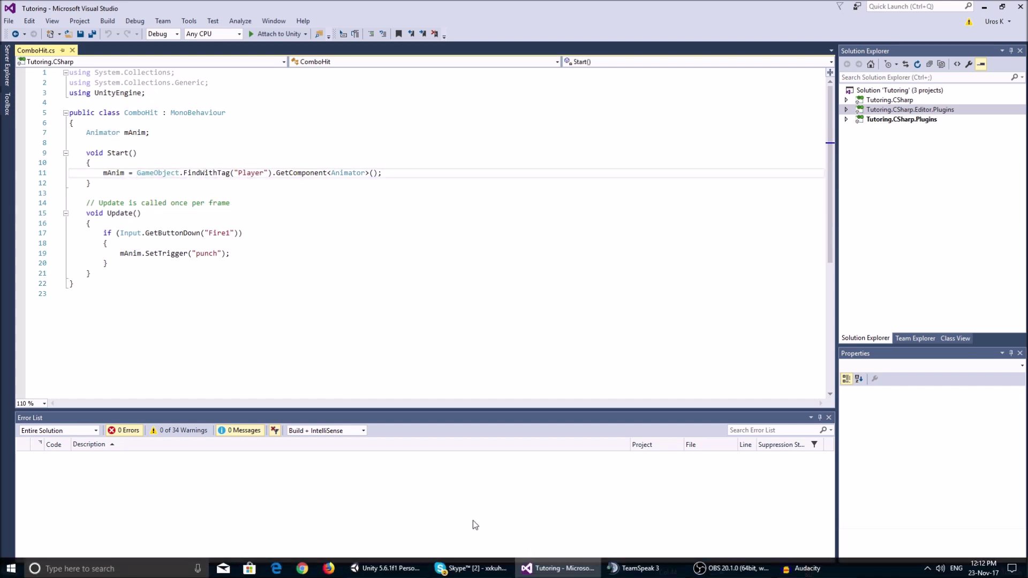
# Check Naruto's tag and the project's tag list, then go back to ComboHit in Visual Studio.
pyautogui.click(385, 571)
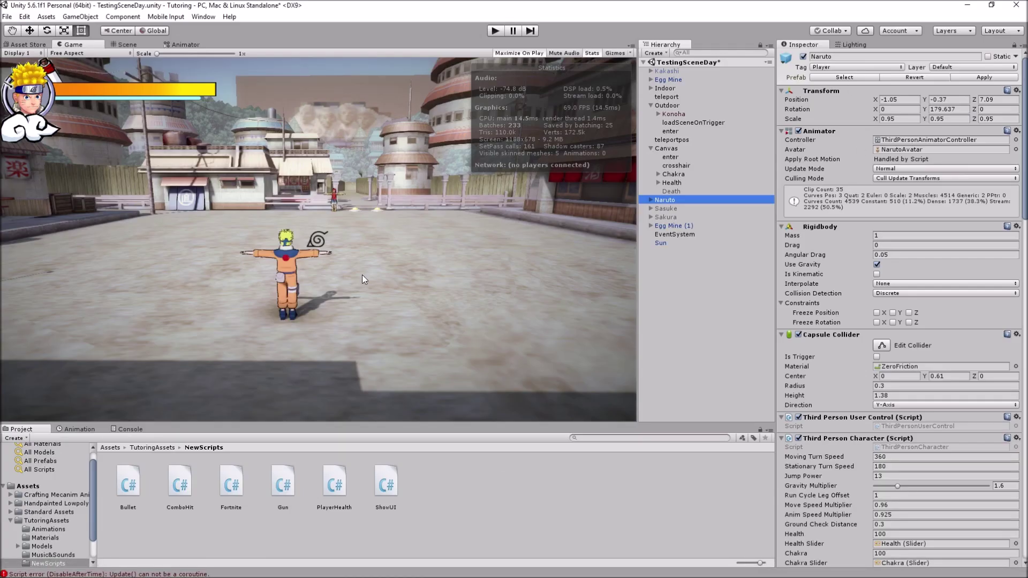
pyautogui.click(854, 67)
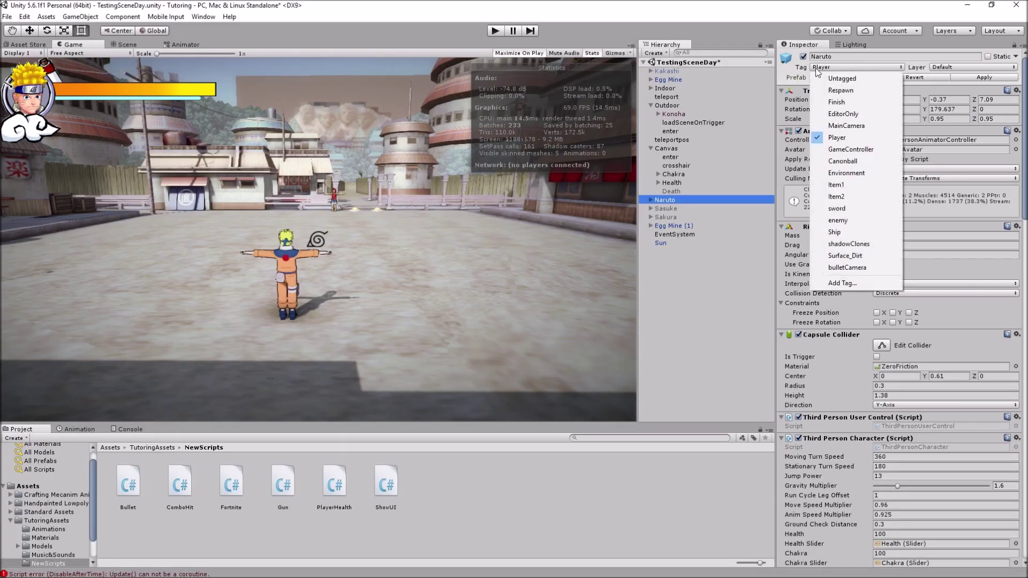
pyautogui.click(840, 283)
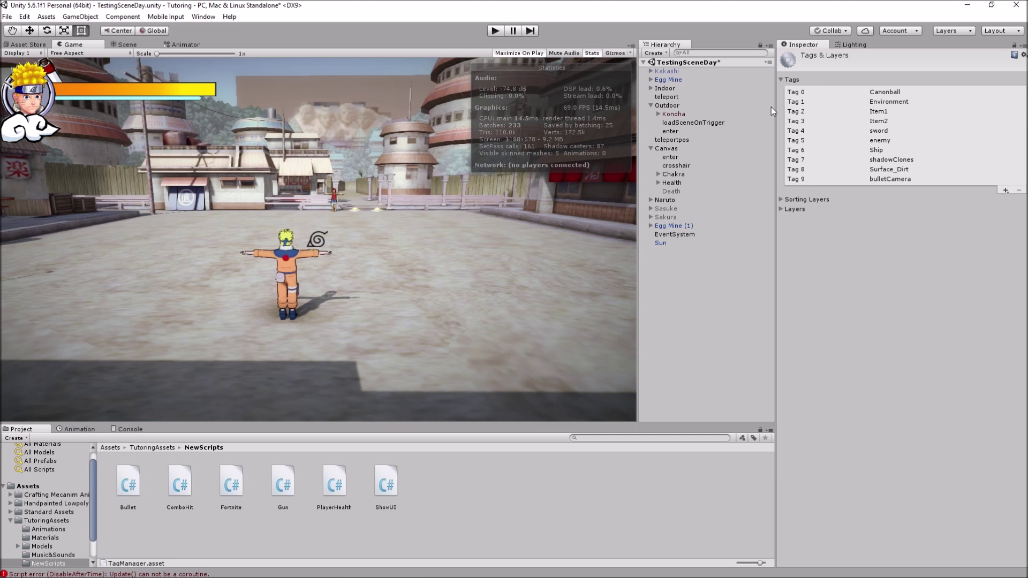
pyautogui.click(668, 199)
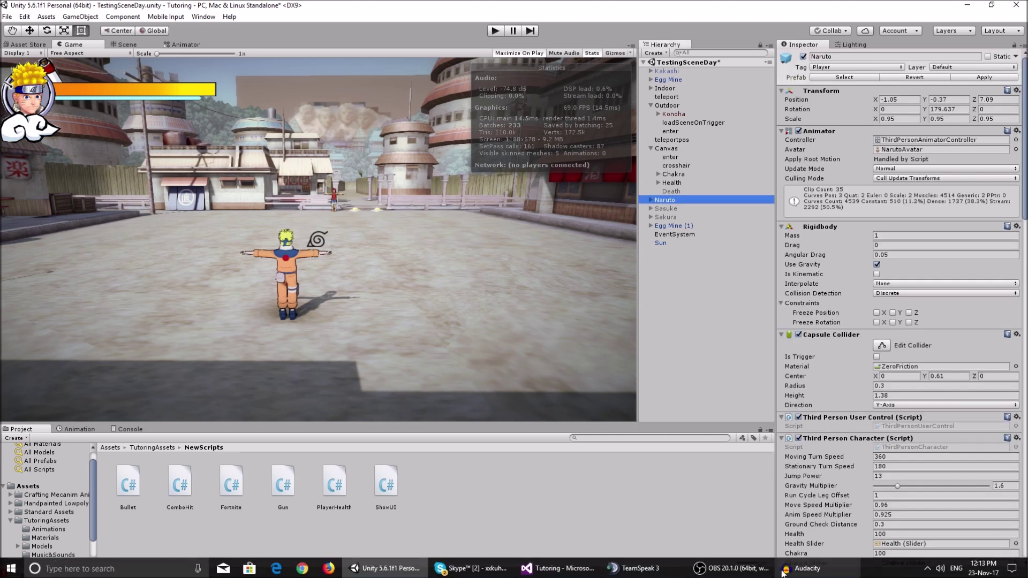
pyautogui.click(559, 568)
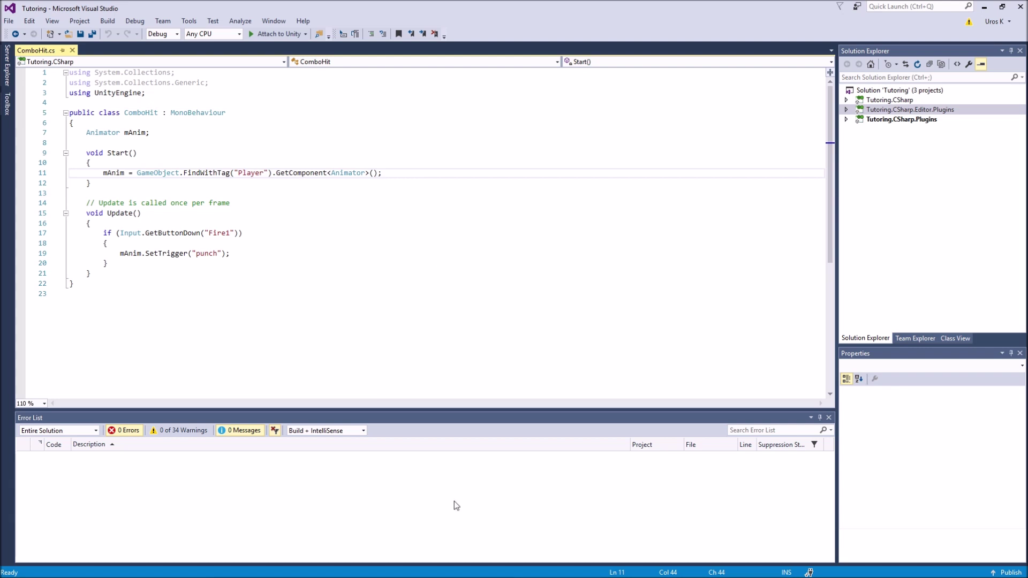
pyautogui.moveTo(361, 173)
pyautogui.moveTo(150, 133); pyautogui.dragTo(119, 135)
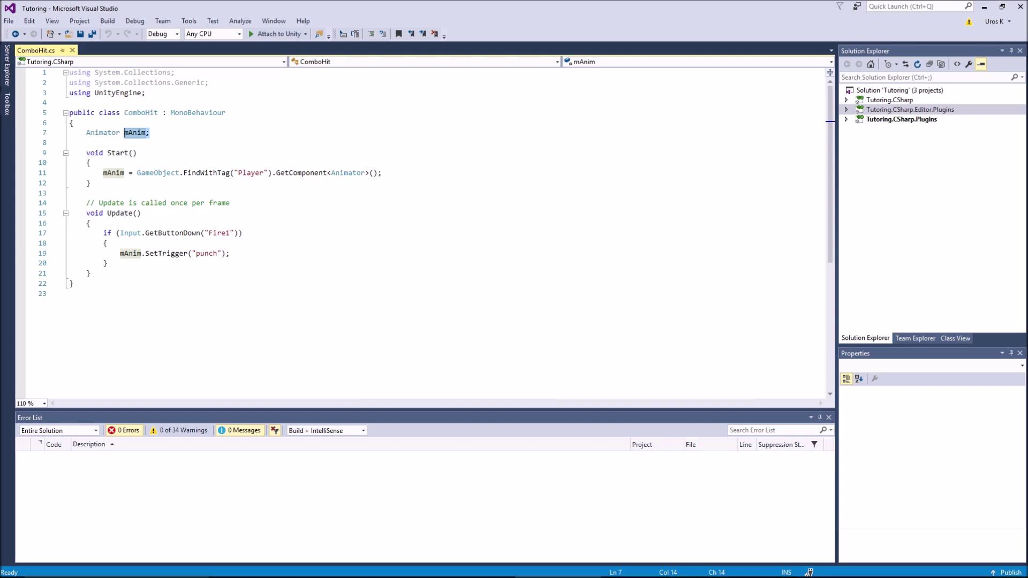
pyautogui.click(387, 568)
# Open Edit > Project Settings > Input and collapse the Use axis.
pyautogui.click(7, 17)
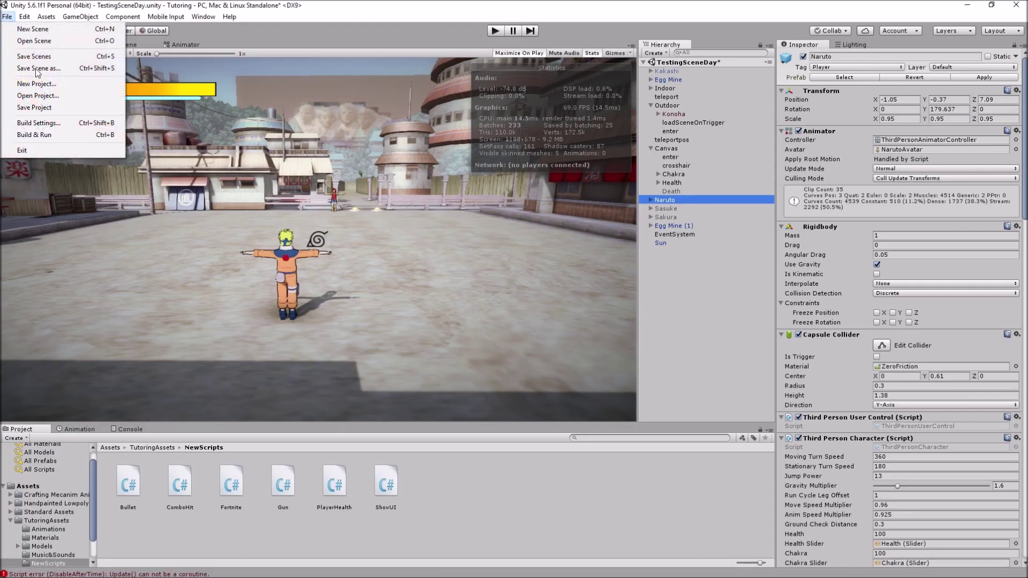
pyautogui.moveTo(26, 16)
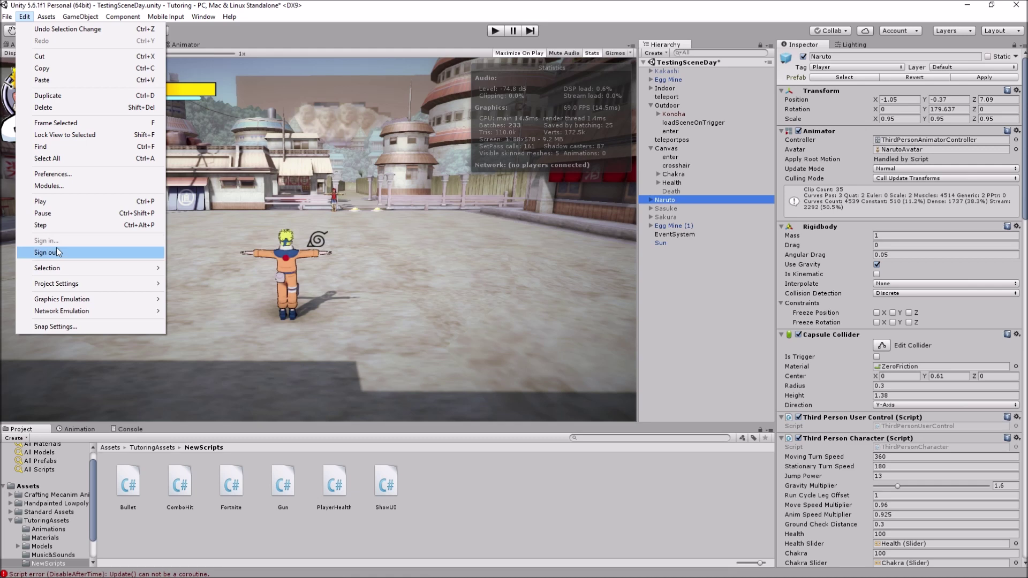
pyautogui.moveTo(98, 289)
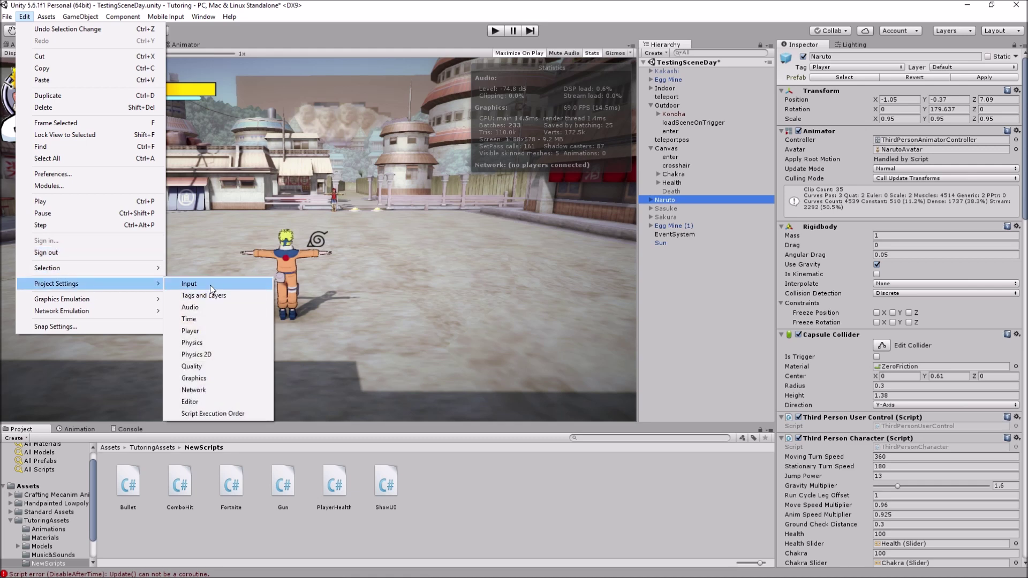
pyautogui.click(217, 283)
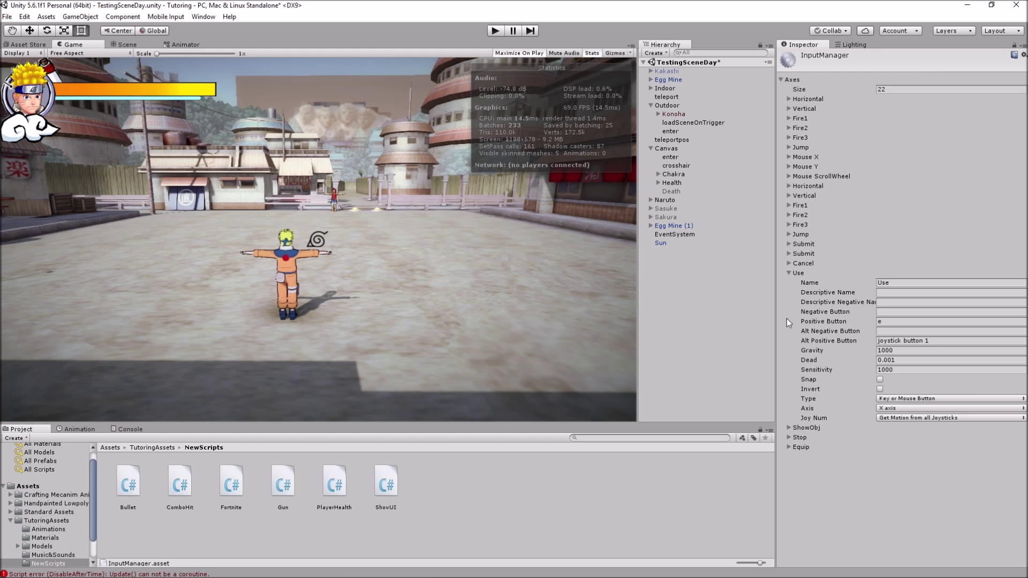
pyautogui.click(790, 274)
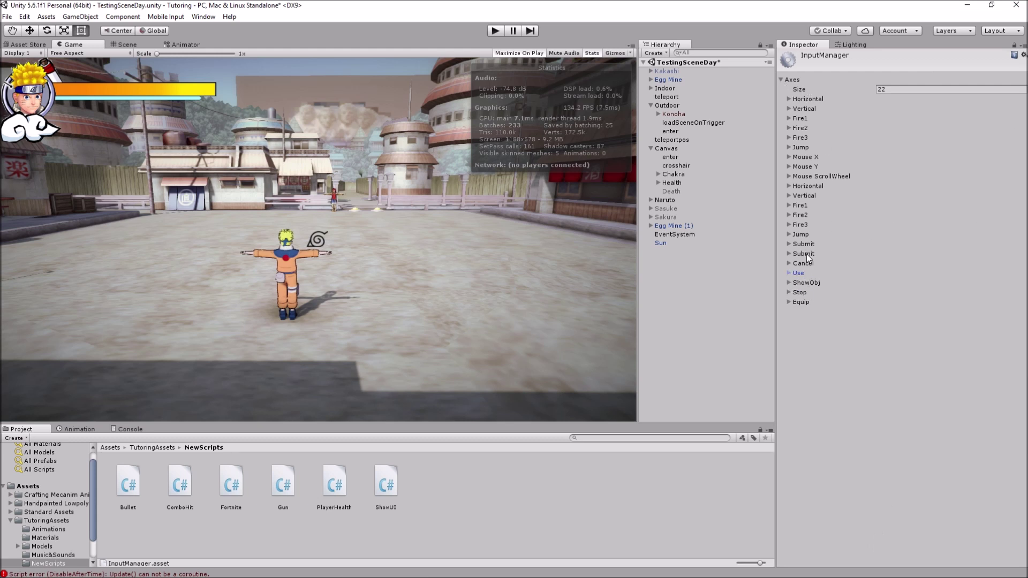
# Expand the Fire1 axis, glance at ComboHit.cs, then select Naruto in the Hierarchy.
pyautogui.click(789, 118)
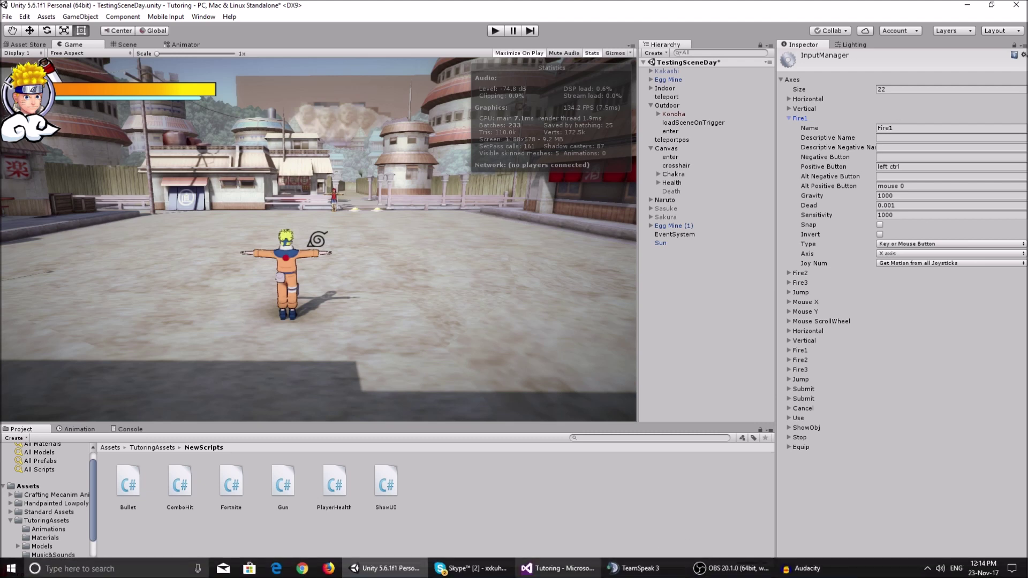
pyautogui.click(557, 568)
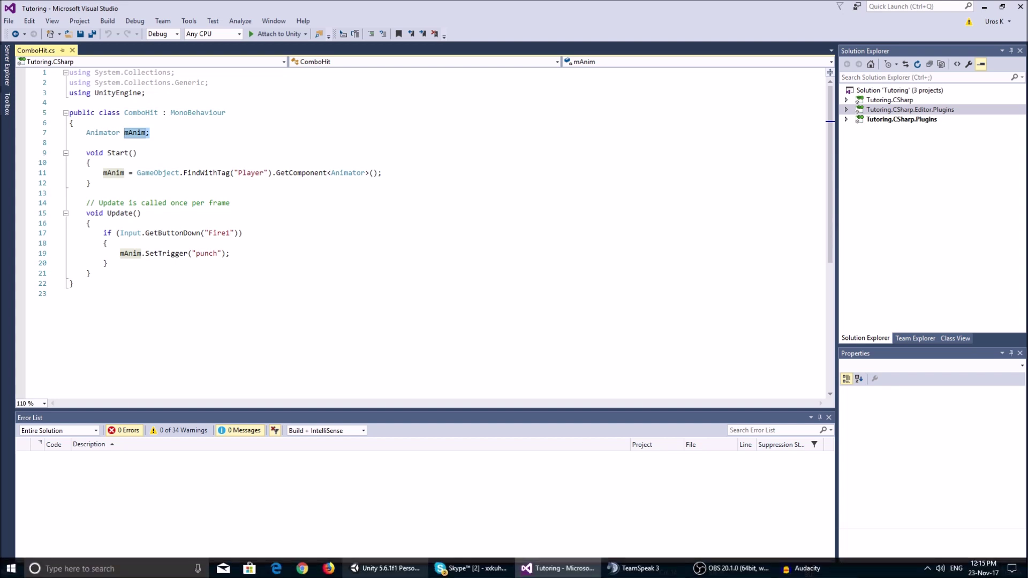
pyautogui.click(378, 570)
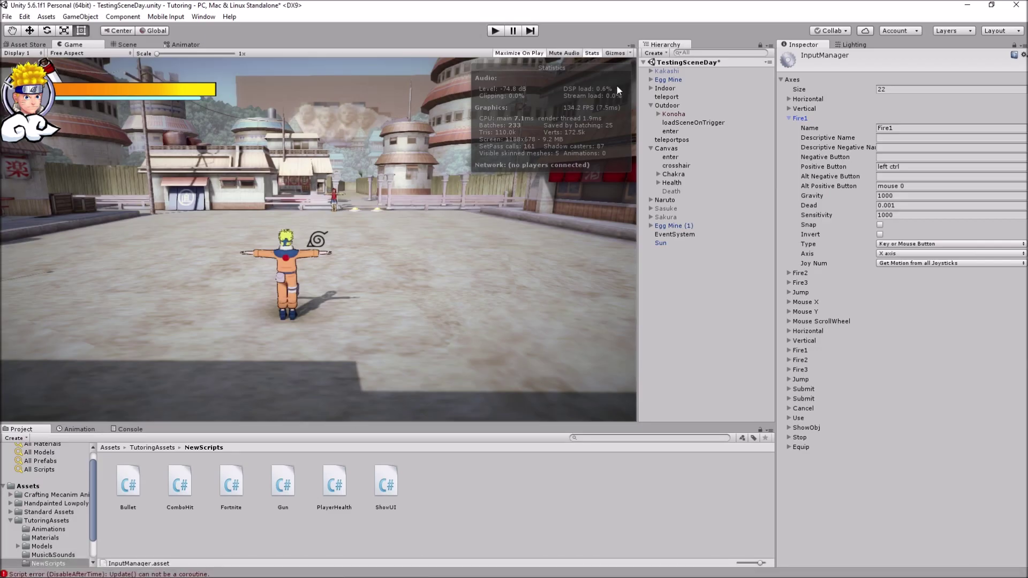
pyautogui.click(669, 200)
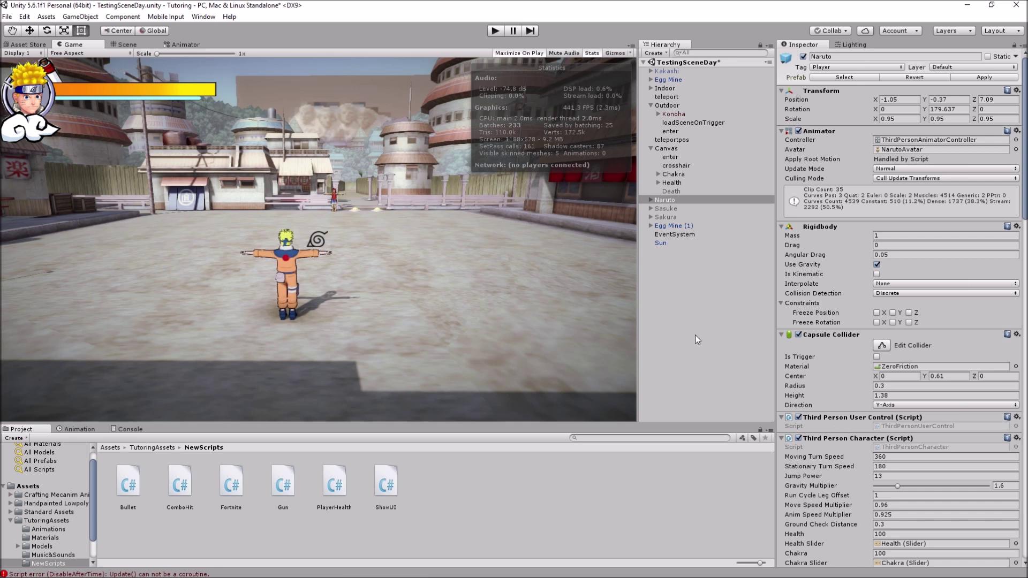
# Open Naruto's ThirdPersonAnimatorController graph in the Animator window.
pyautogui.doubleClick(960, 140)
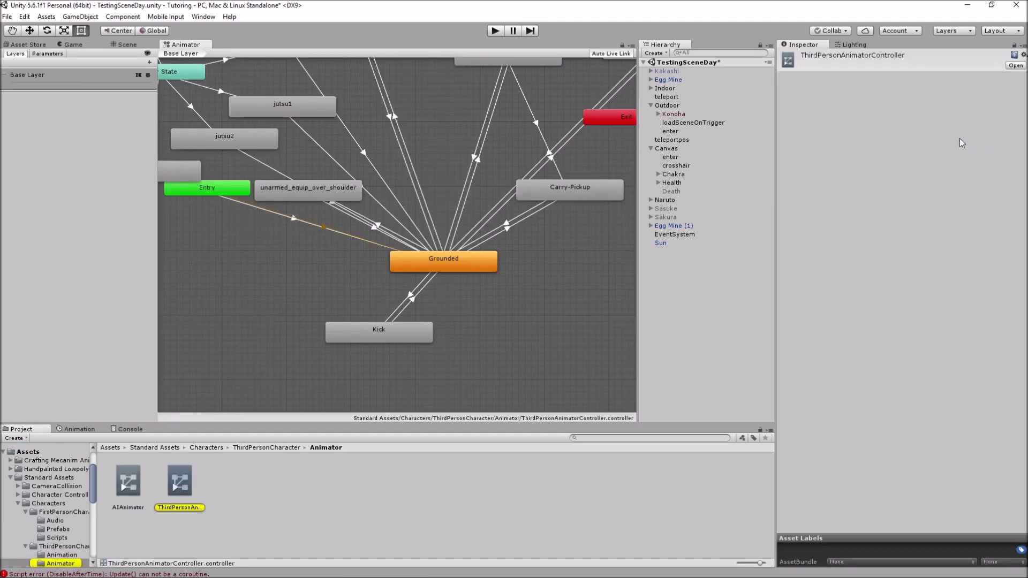
pyautogui.moveTo(464, 236); pyautogui.dragTo(441, 231, button='middle')
pyautogui.click(204, 16)
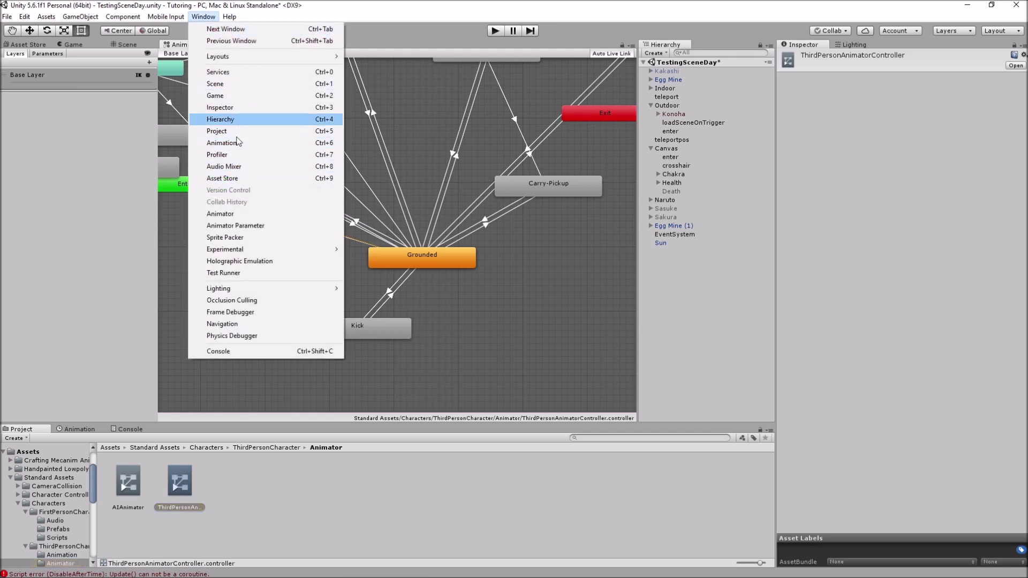
pyautogui.click(528, 276)
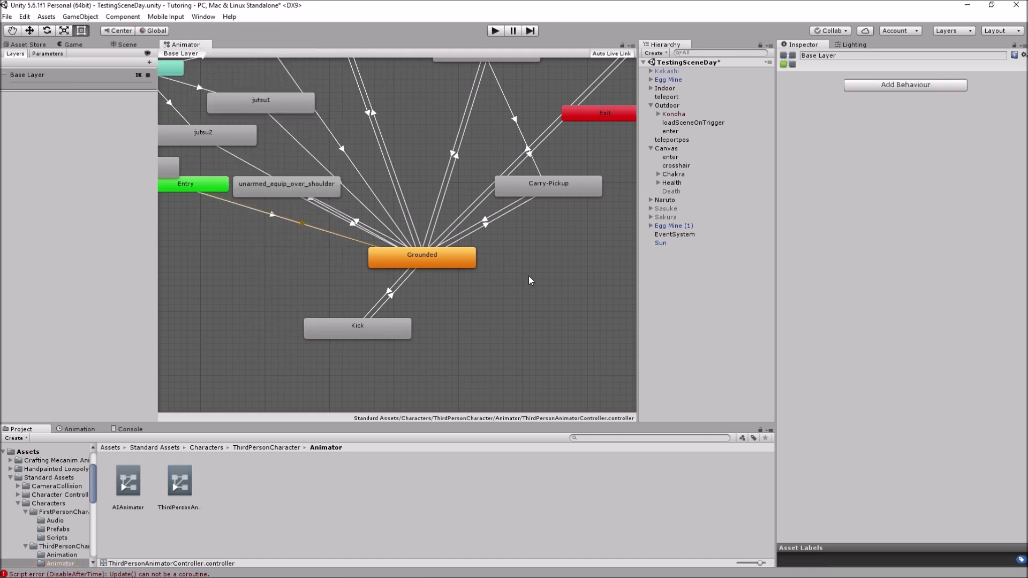
# Survey the graph's states and nudge unarmed_equip_over_shoulder up and to the right.
pyautogui.moveTo(503, 243); pyautogui.dragTo(412, 259, button='middle')
pyautogui.moveTo(441, 131); pyautogui.dragTo(627, 209, button='middle')
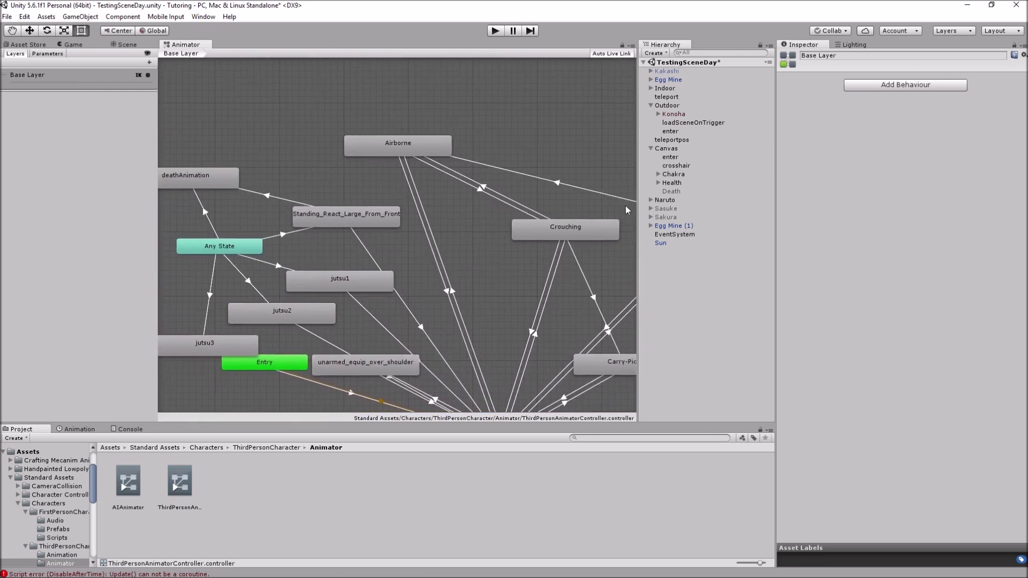
pyautogui.moveTo(310, 141); pyautogui.dragTo(455, 80, button='middle')
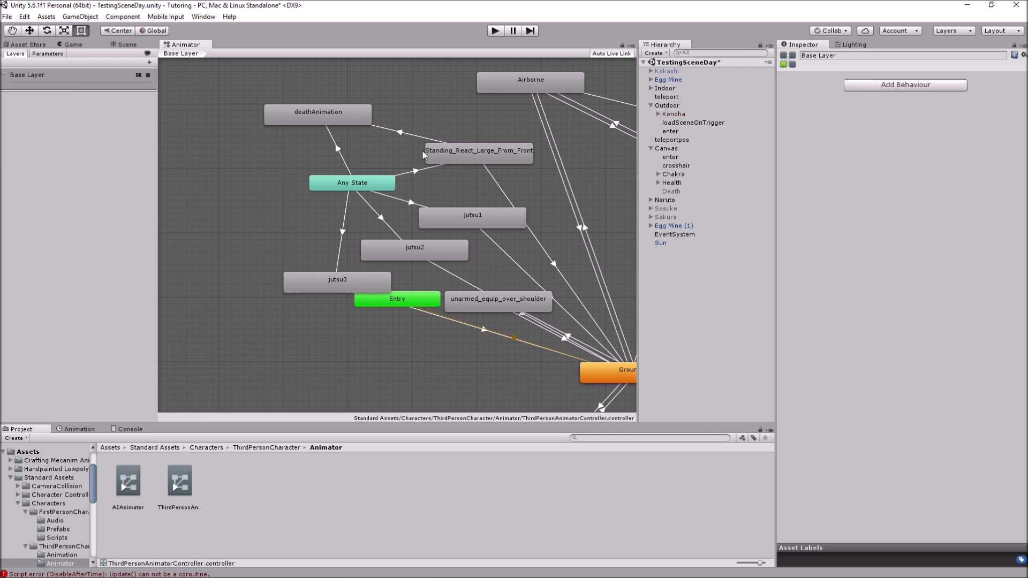
pyautogui.moveTo(401, 179); pyautogui.dragTo(350, 163, button='middle')
pyautogui.moveTo(574, 316); pyautogui.dragTo(367, 266, button='middle')
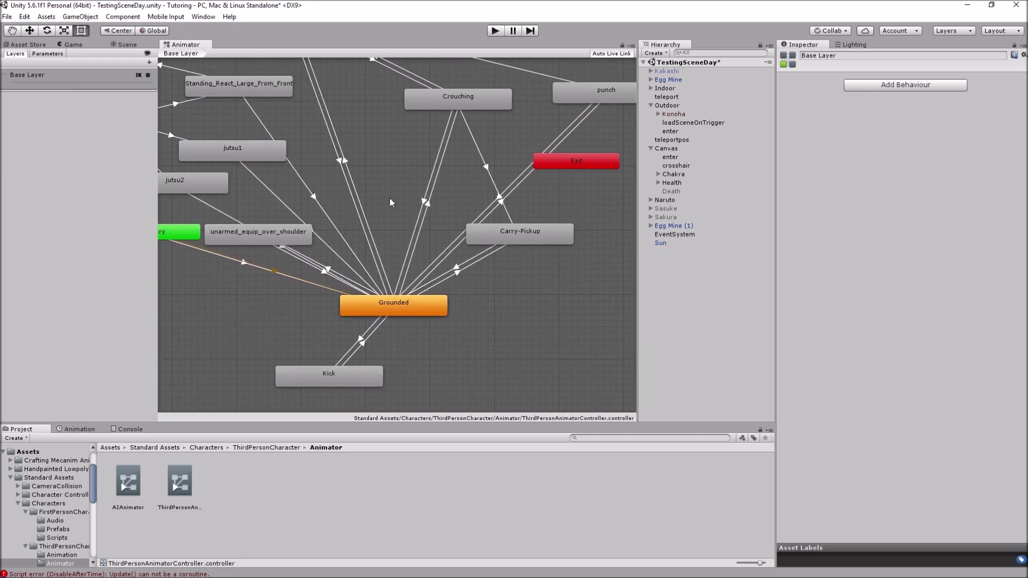
pyautogui.moveTo(390, 198); pyautogui.dragTo(438, 236, button='middle')
pyautogui.moveTo(322, 158); pyautogui.dragTo(316, 137, button='middle')
pyautogui.moveTo(377, 236); pyautogui.dragTo(409, 348, button='middle')
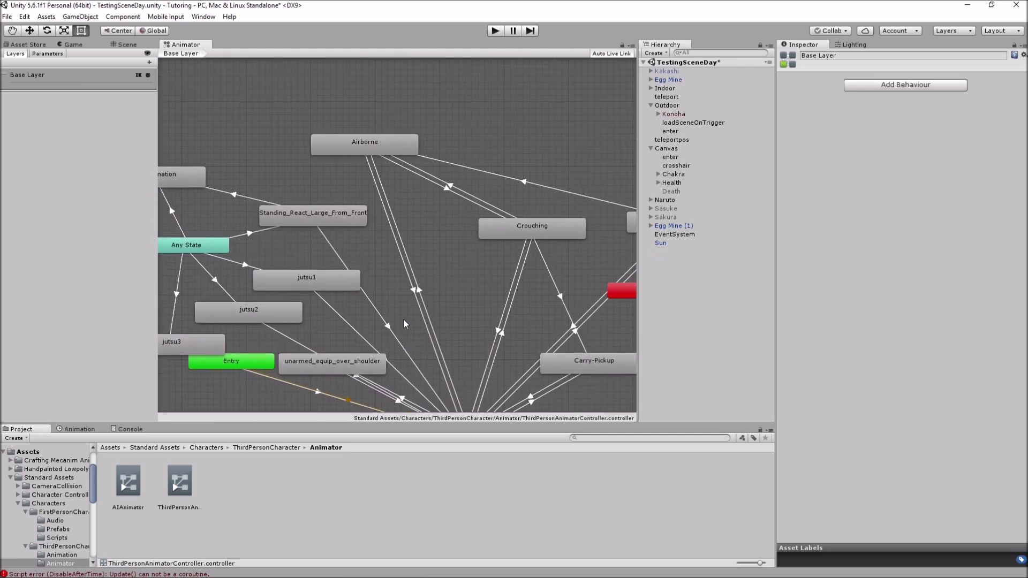
pyautogui.moveTo(375, 212); pyautogui.dragTo(450, 177, button='middle')
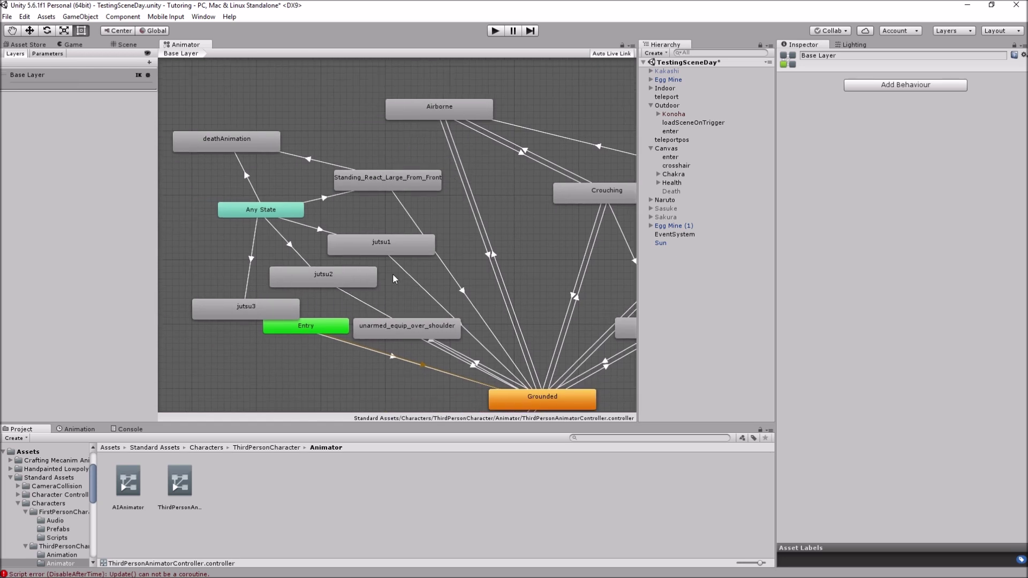
pyautogui.moveTo(408, 327); pyautogui.dragTo(421, 313)
# Place Kick below Grounded, then delete the old Kick state and its transitions.
pyautogui.moveTo(495, 318); pyautogui.dragTo(473, 268, button='middle')
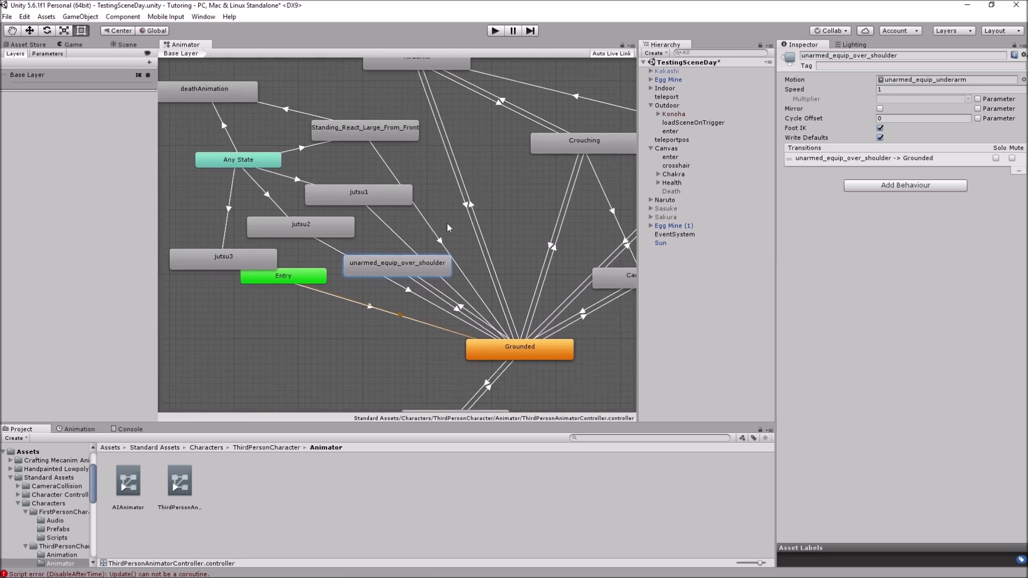
pyautogui.moveTo(399, 175); pyautogui.dragTo(384, 100, button='middle')
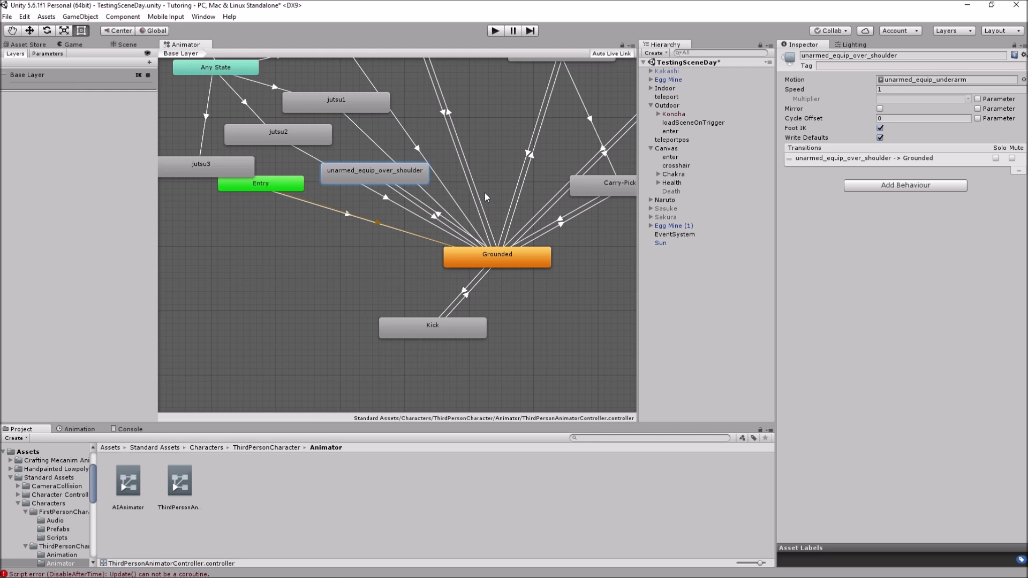
pyautogui.moveTo(485, 197); pyautogui.dragTo(437, 121, button='middle')
pyautogui.moveTo(455, 179); pyautogui.dragTo(487, 230)
pyautogui.moveTo(410, 261); pyautogui.dragTo(507, 320)
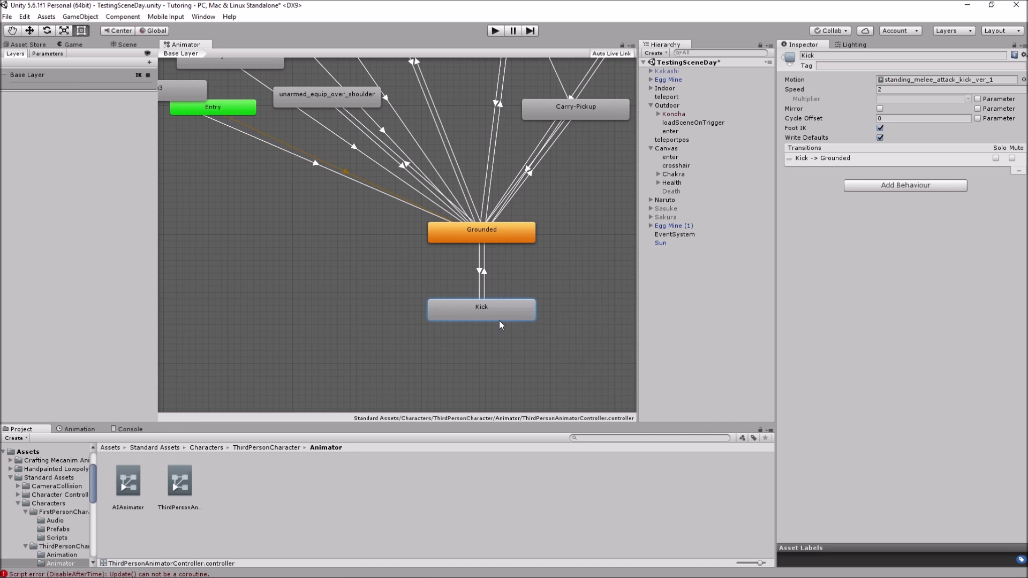
pyautogui.press('Delete')
pyautogui.click(459, 223)
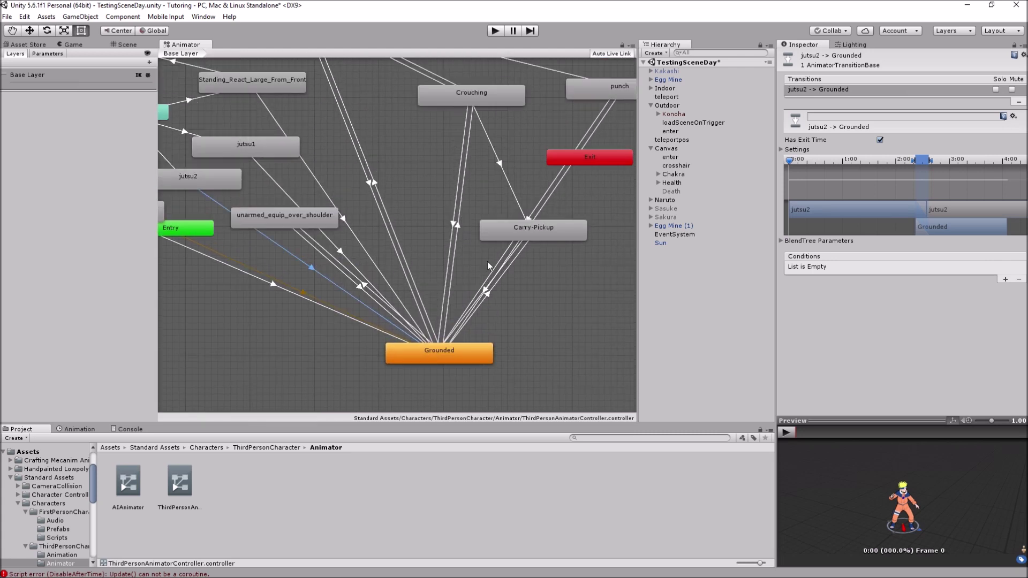
# Search assets for 'kick', preview it, and drop standing_melee_attack_kick_ver_1 below Grounded.
pyautogui.click(584, 439)
pyautogui.write('k')
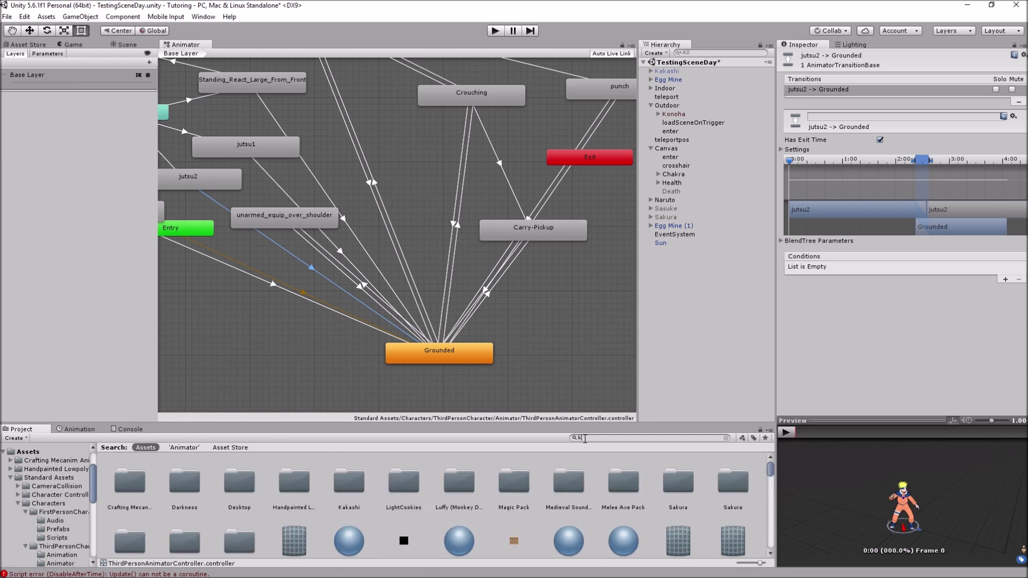
pyautogui.write('ick')
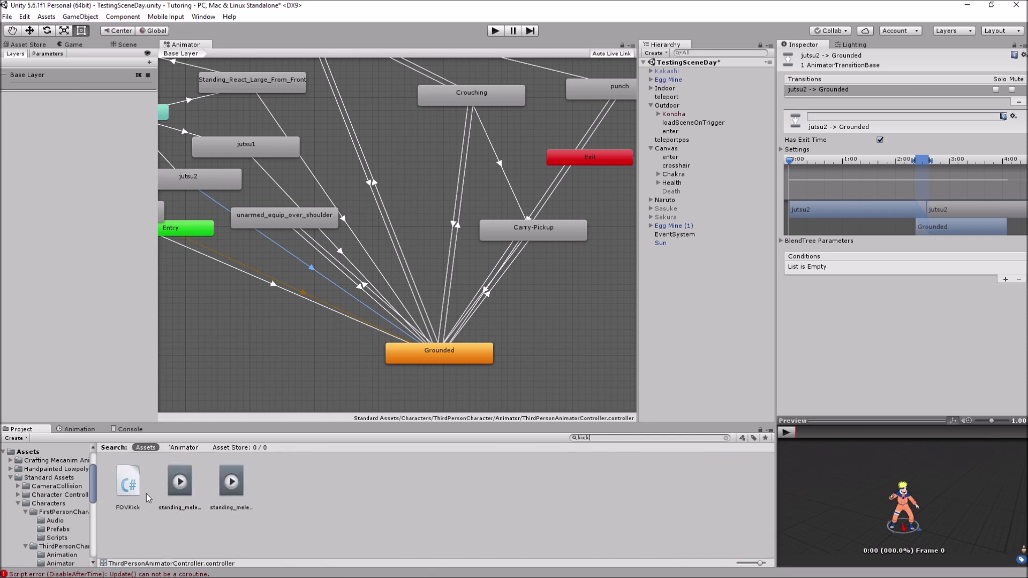
pyautogui.moveTo(180, 481)
pyautogui.mouseDown()
pyautogui.moveTo(316, 420)
pyautogui.moveTo(460, 378)
pyautogui.moveTo(341, 454)
pyautogui.moveTo(190, 500)
pyautogui.moveTo(180, 484)
pyautogui.mouseUp()
pyautogui.click(786, 432)
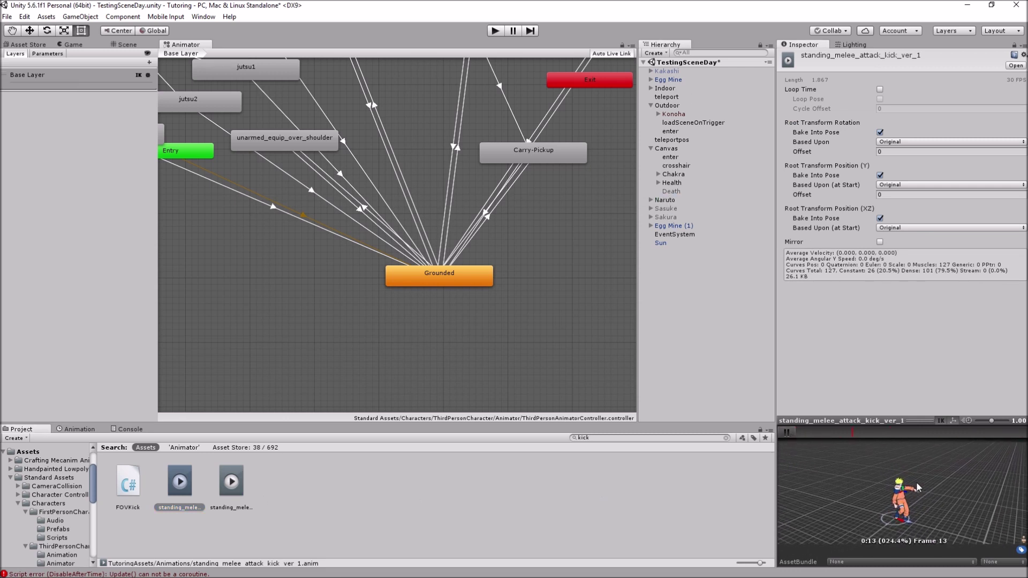
pyautogui.scroll(5, 926, 475)
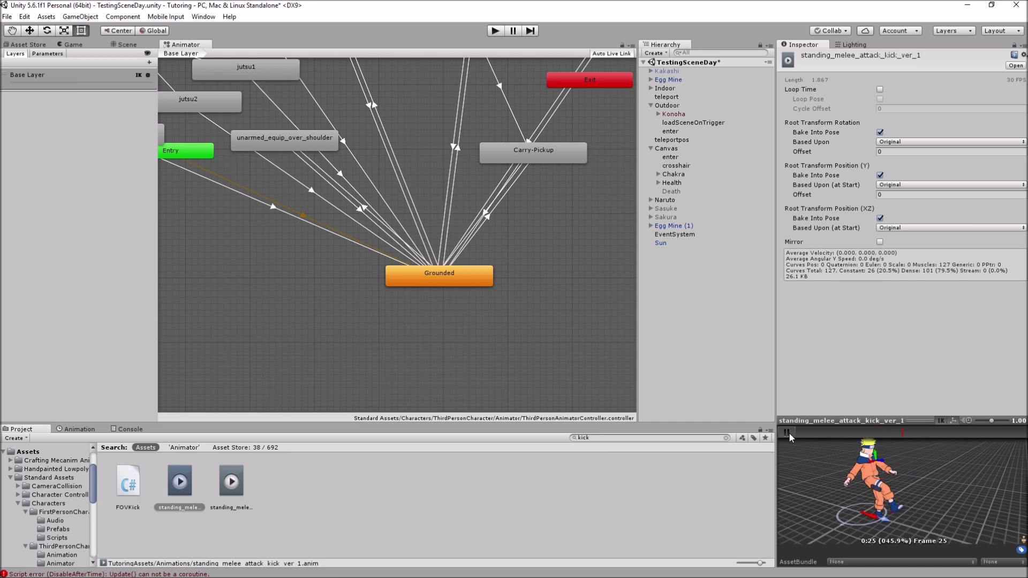
pyautogui.moveTo(188, 486); pyautogui.dragTo(454, 367)
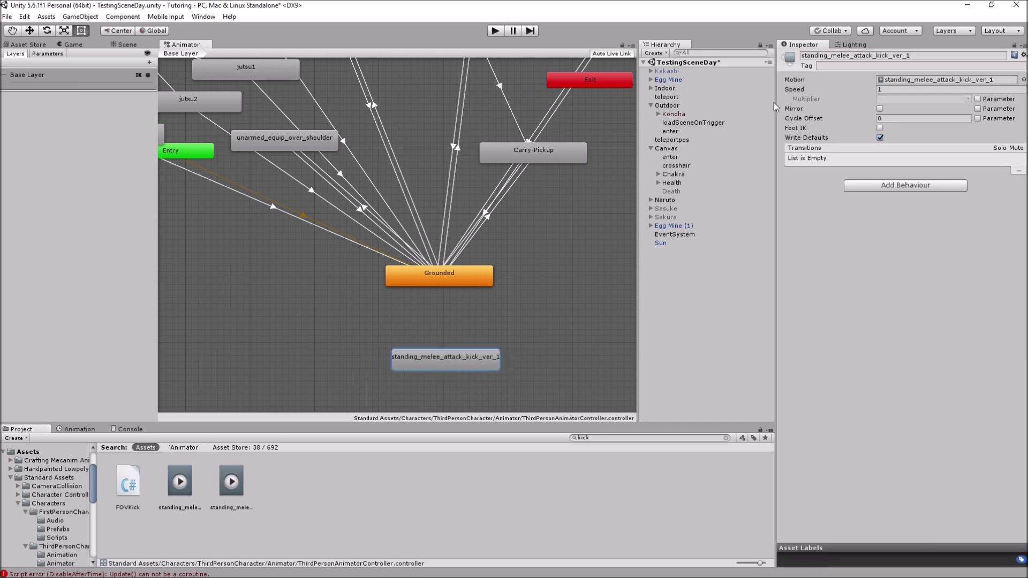
# Rename the new state to Kick, set its speed to 2, and enable Foot IK.
pyautogui.click(863, 55)
pyautogui.write('Ku')
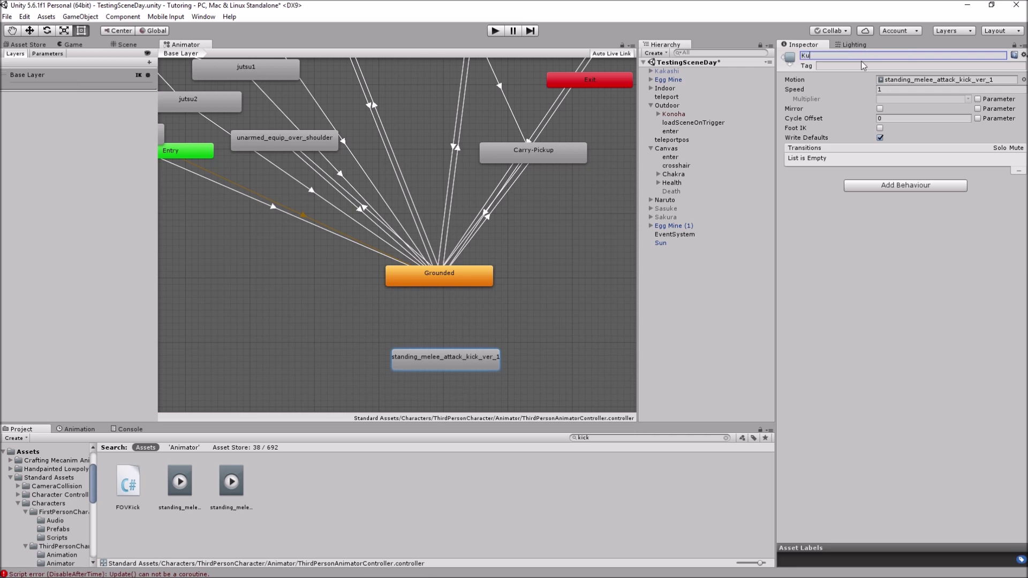
pyautogui.press('BackSpace')
pyautogui.write('ick')
pyautogui.press('Return')
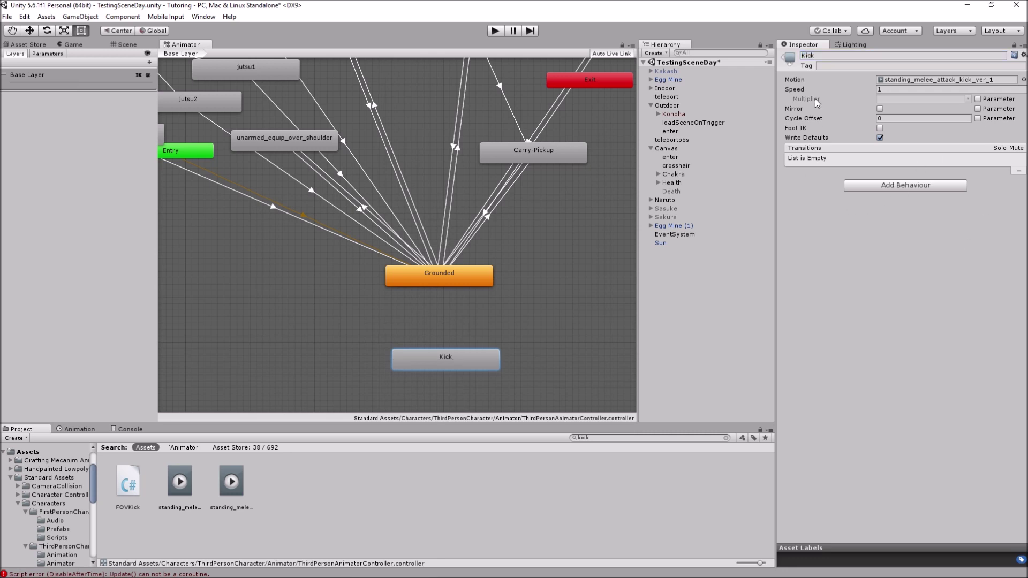
pyautogui.click(896, 90)
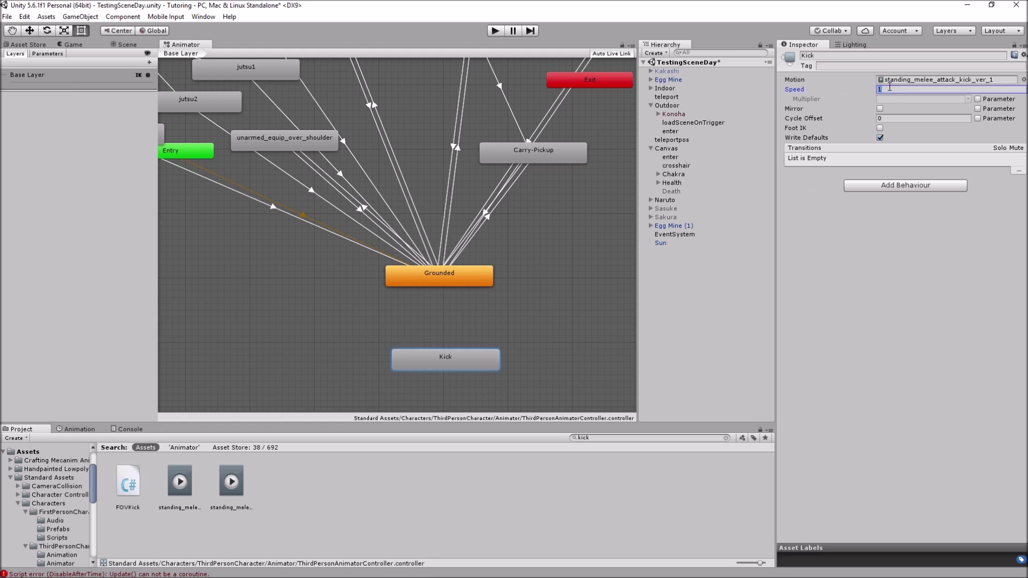
pyautogui.write('2')
pyautogui.press('Return')
pyautogui.click(880, 128)
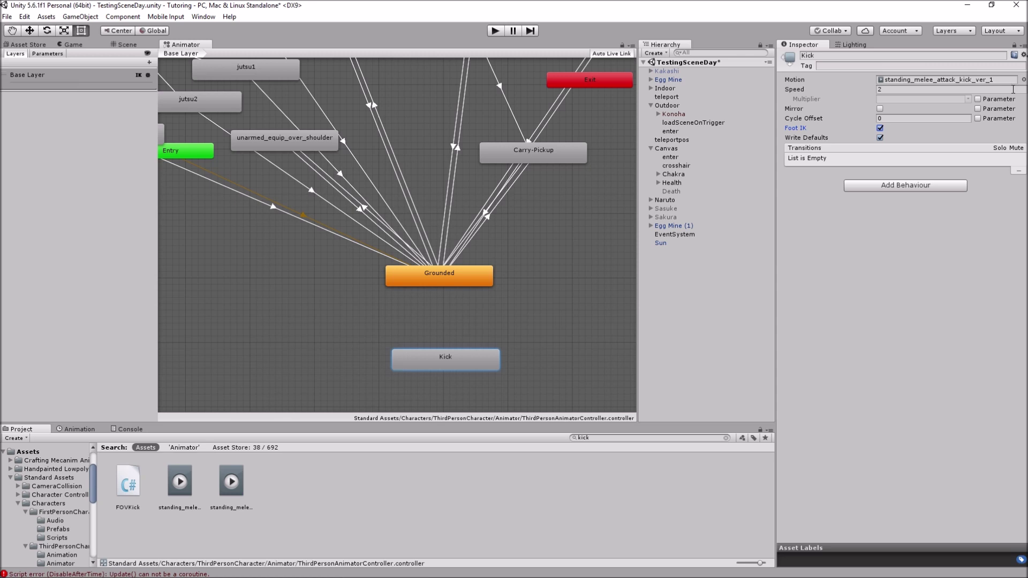
# Align the Kick node under Grounded, inspect Grounded, and pan the graph over to Exit.
pyautogui.moveTo(442, 360); pyautogui.dragTo(435, 353)
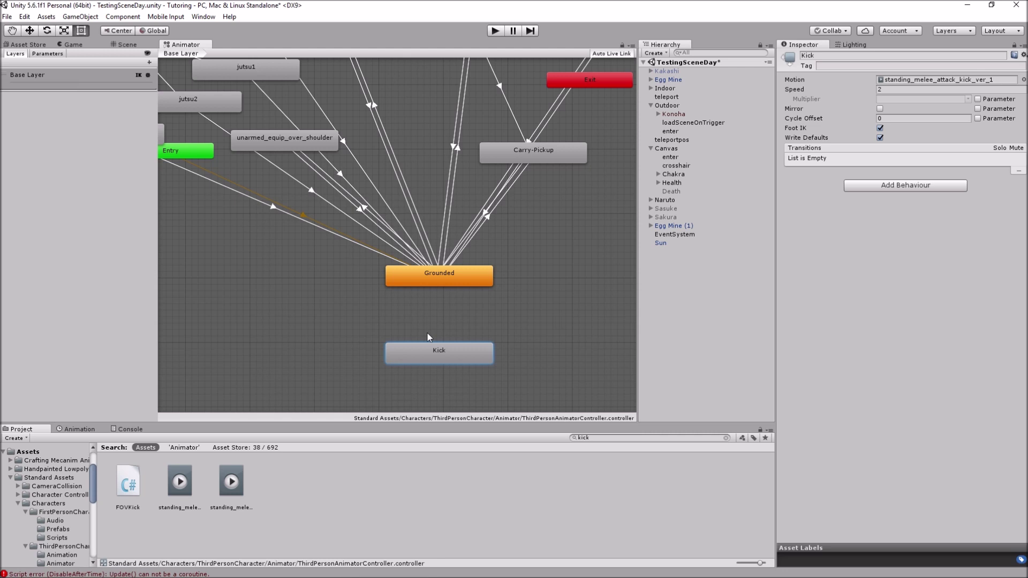
pyautogui.click(425, 273)
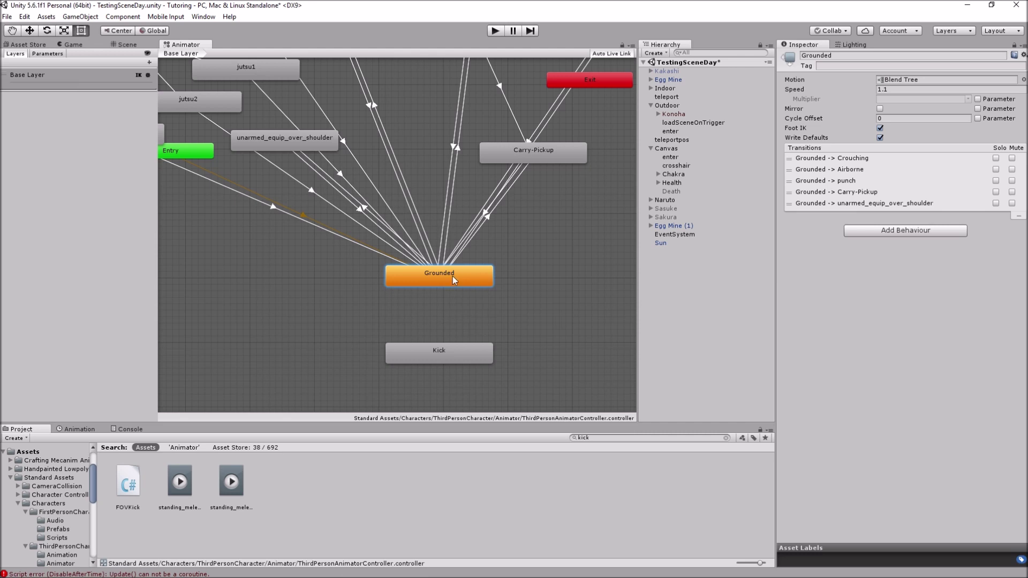
pyautogui.moveTo(342, 291); pyautogui.dragTo(565, 355, button='middle')
pyautogui.moveTo(518, 266); pyautogui.dragTo(388, 242, button='middle')
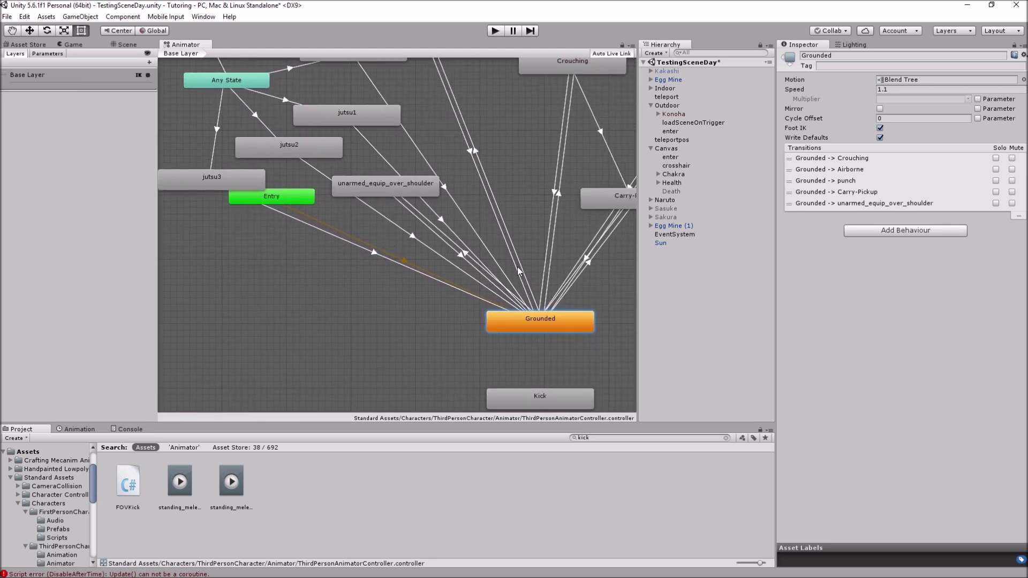
pyautogui.moveTo(209, 62); pyautogui.dragTo(471, 123, button='middle')
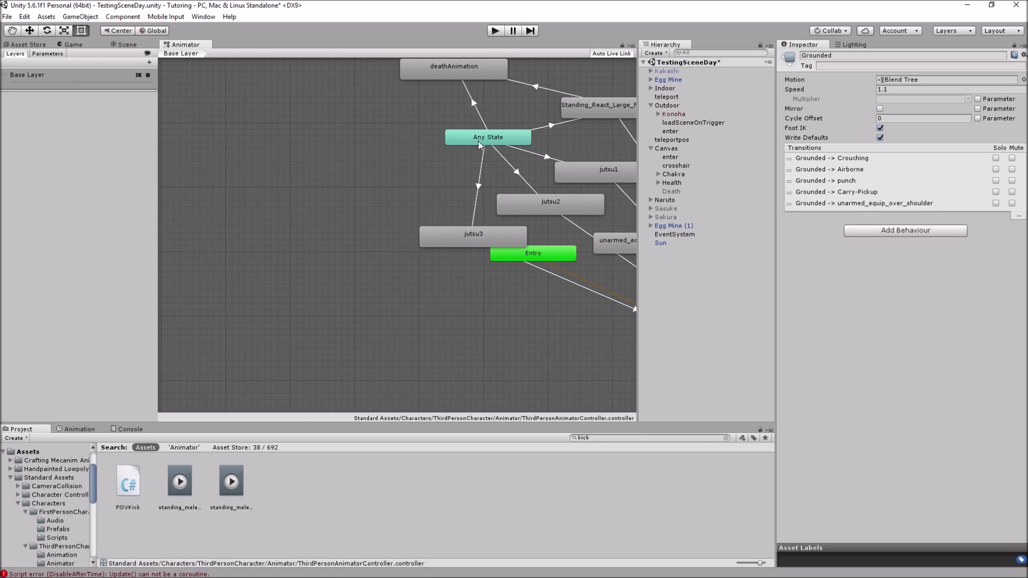
pyautogui.moveTo(480, 145); pyautogui.dragTo(228, 26, button='middle')
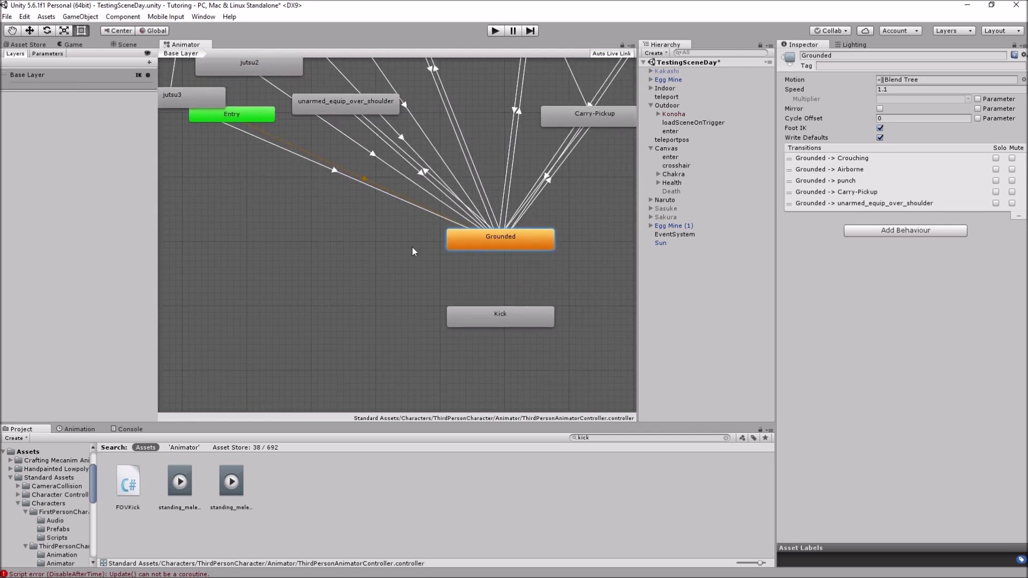
pyautogui.moveTo(412, 247); pyautogui.dragTo(442, 292, button='middle')
pyautogui.moveTo(332, 231); pyautogui.dragTo(242, 223, button='middle')
# Create a transition from the Grounded state to the Kick state.
pyautogui.rightClick(415, 271)
pyautogui.moveTo(516, 233); pyautogui.dragTo(516, 202, button='middle')
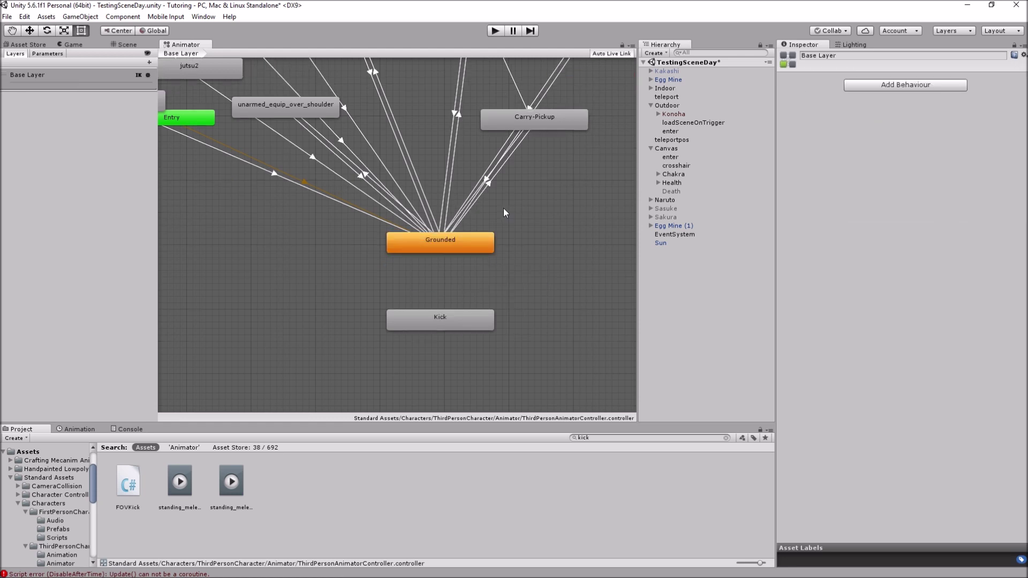
pyautogui.click(452, 238)
pyautogui.rightClick(453, 239)
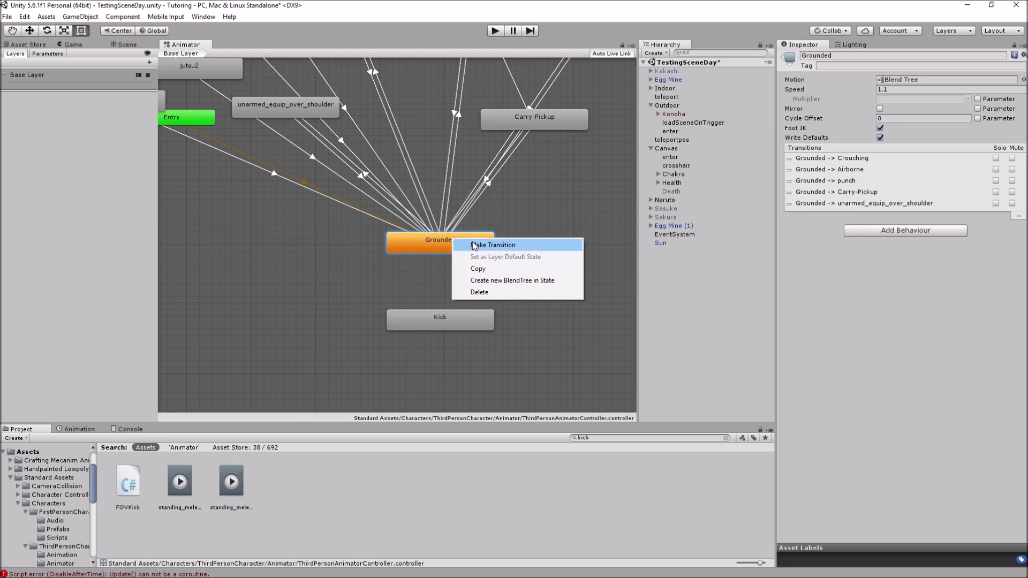
pyautogui.click(475, 246)
pyautogui.click(460, 327)
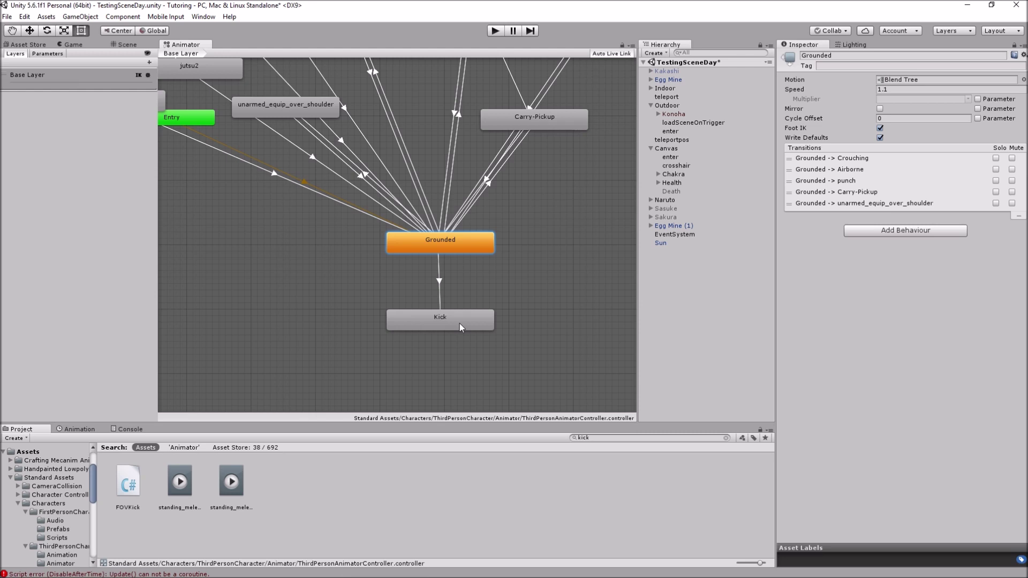
# Add the reverse transition from Kick back to Grounded, then select the Grounded→Kick transition.
pyautogui.doubleClick(456, 325)
pyautogui.click(457, 325)
pyautogui.rightClick(459, 324)
pyautogui.click(471, 324)
pyautogui.click(462, 246)
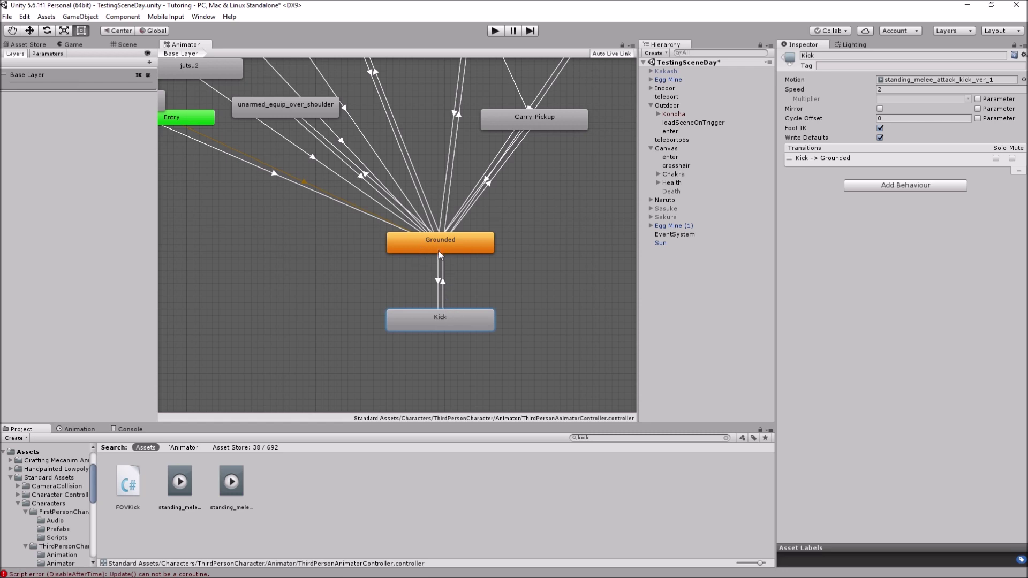
pyautogui.click(438, 280)
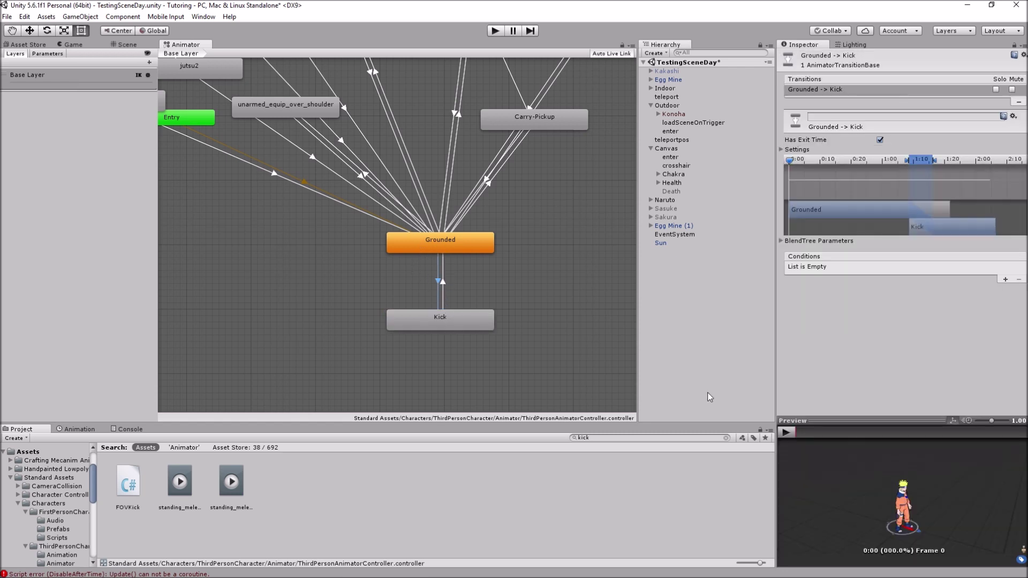
# Make Grounded→Kick fire immediately: Has Exit Time off and the blend moved to the start.
pyautogui.click(786, 432)
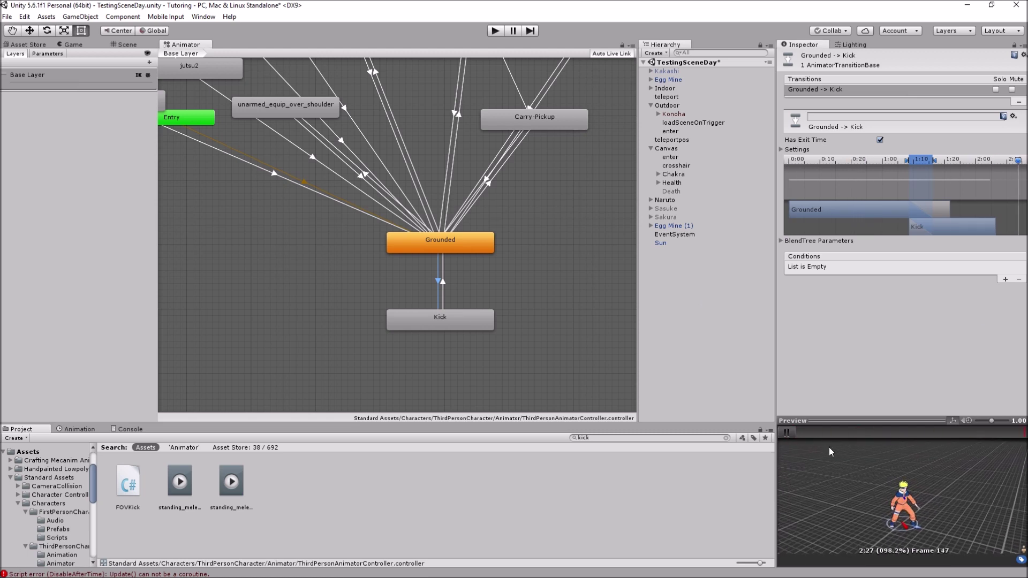
pyautogui.click(788, 433)
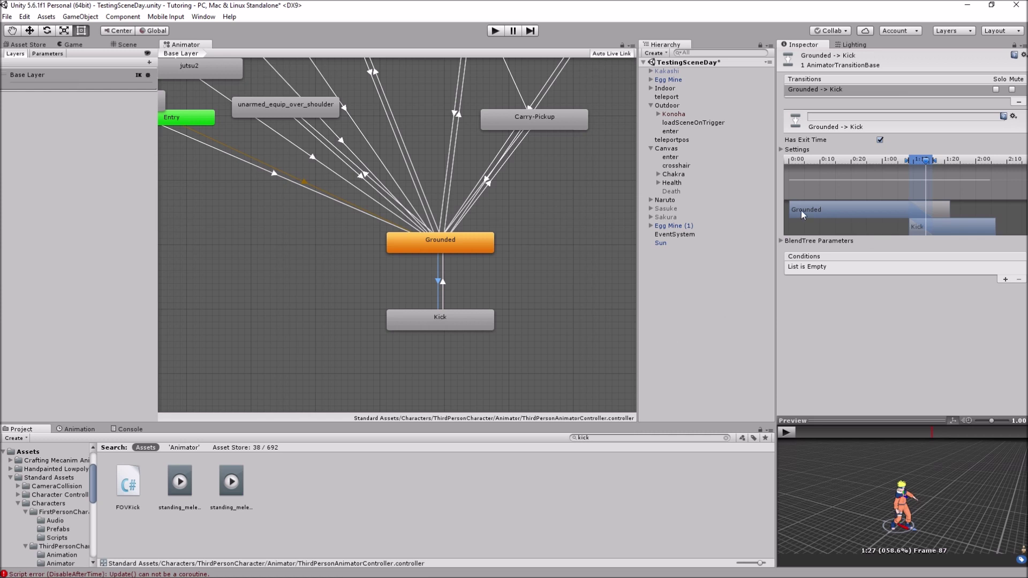
pyautogui.moveTo(823, 442); pyautogui.dragTo(790, 435)
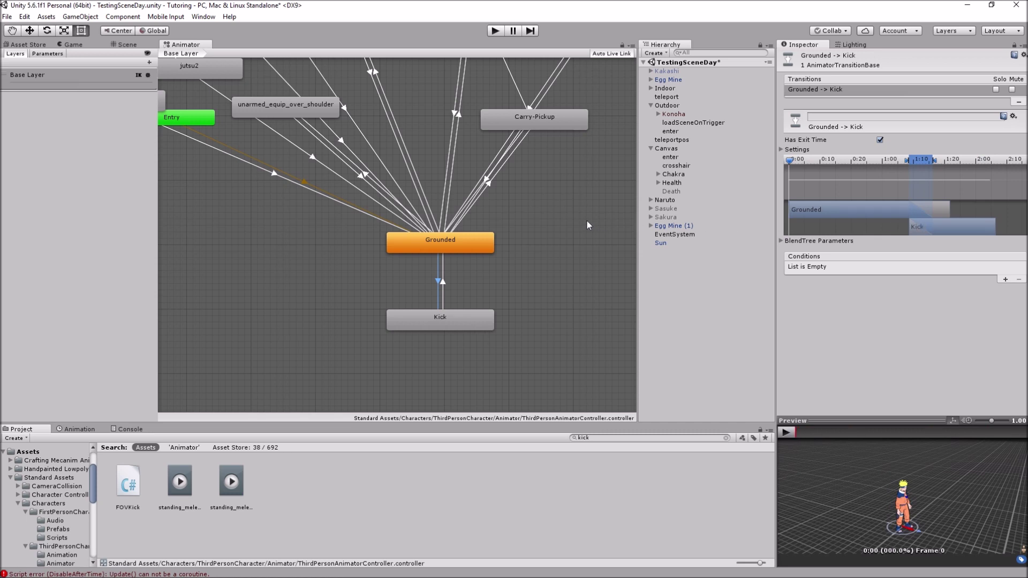
pyautogui.moveTo(942, 225); pyautogui.dragTo(811, 218)
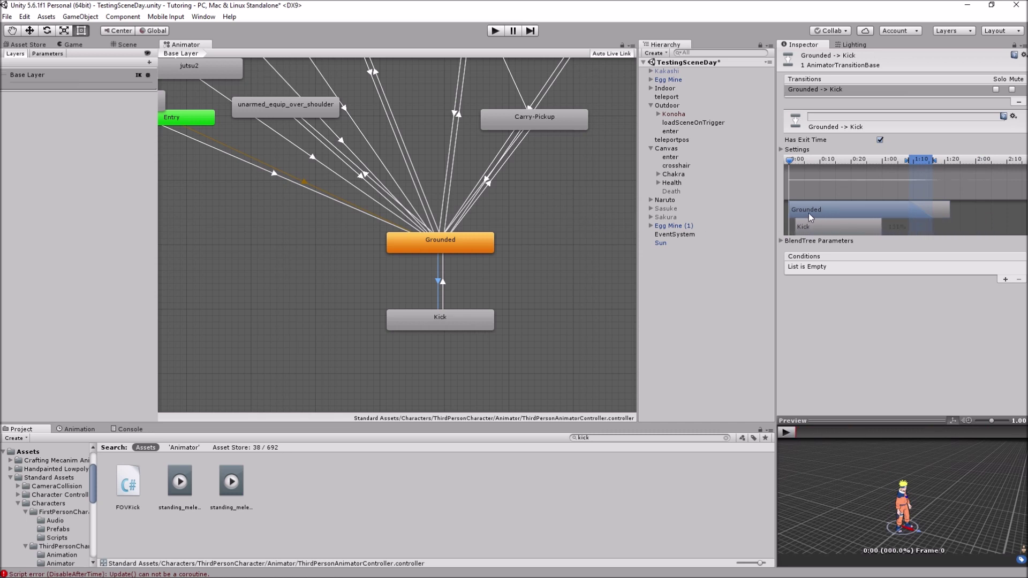
pyautogui.click(787, 150)
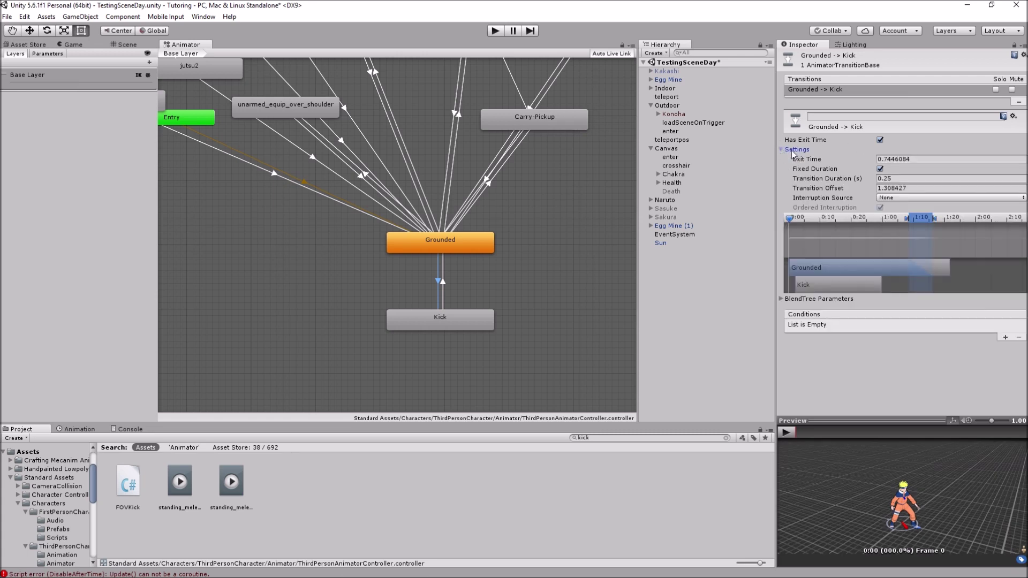
pyautogui.click(880, 139)
pyautogui.moveTo(822, 207); pyautogui.dragTo(813, 230)
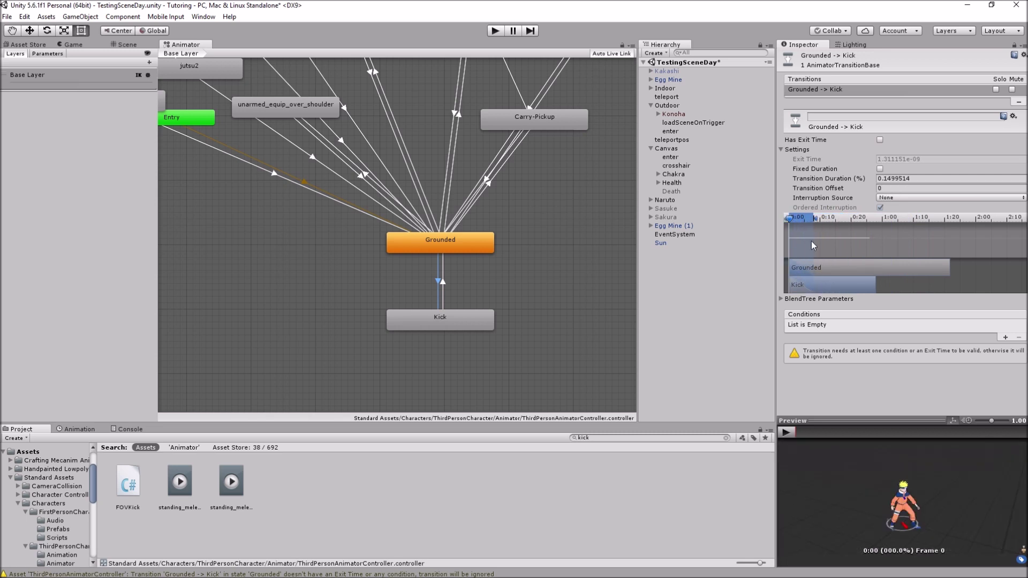
pyautogui.click(792, 433)
pyautogui.click(791, 433)
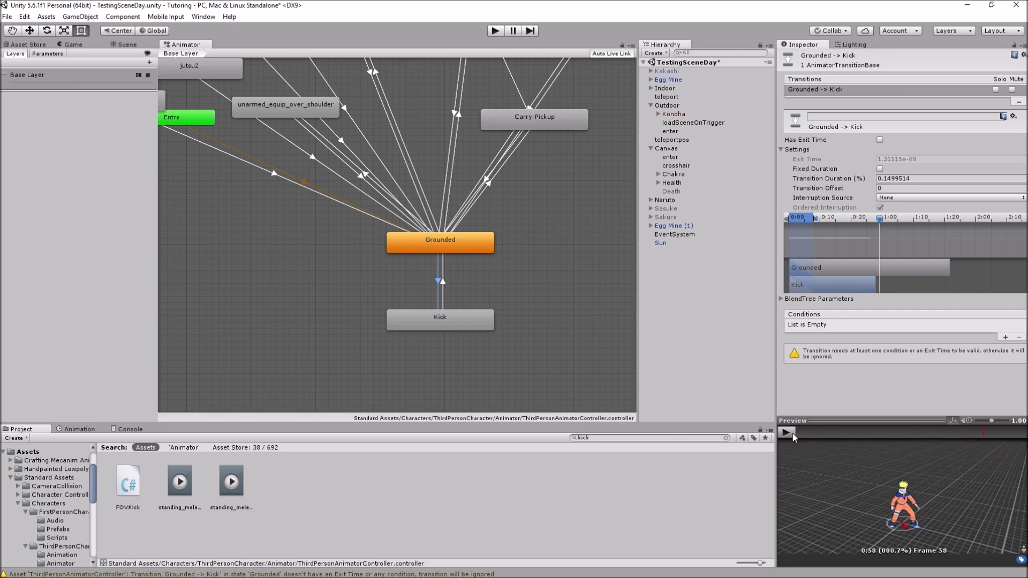
# Lengthen the Kick→Grounded transition duration to about 0.36 seconds.
pyautogui.click(445, 278)
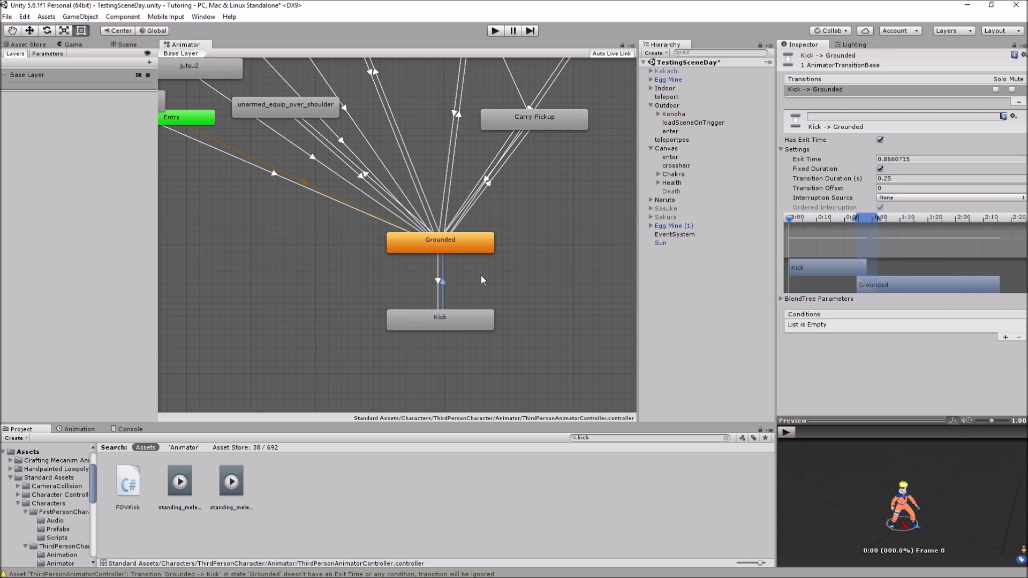
pyautogui.click(786, 434)
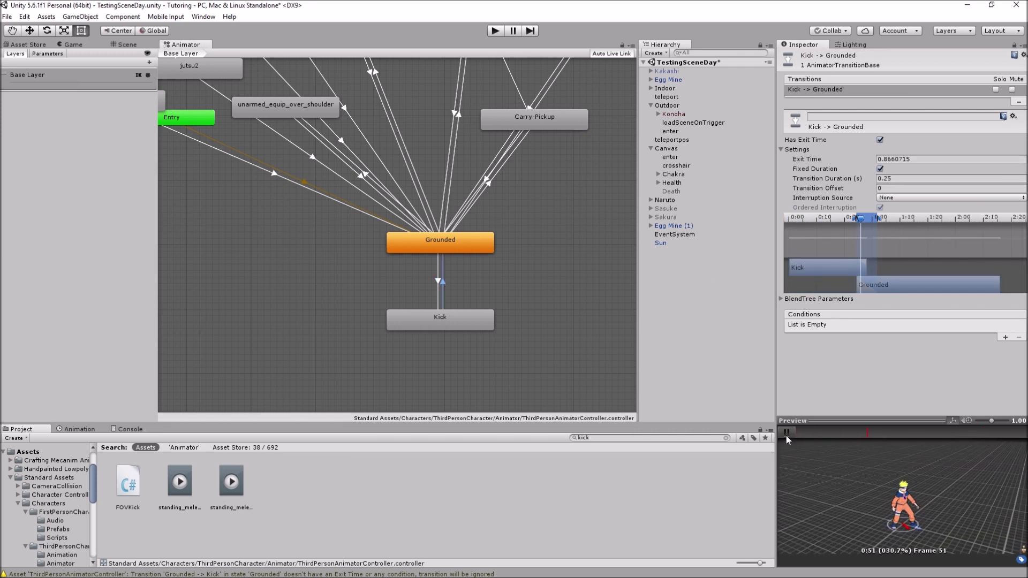
pyautogui.moveTo(854, 227); pyautogui.dragTo(874, 222)
pyautogui.click(786, 432)
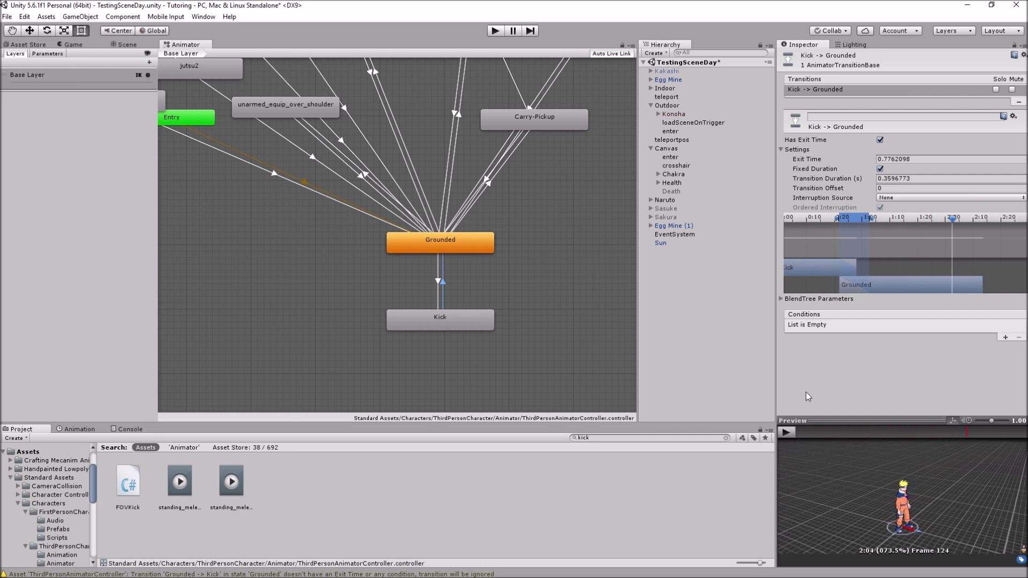
pyautogui.moveTo(479, 281); pyautogui.dragTo(506, 293, button='middle')
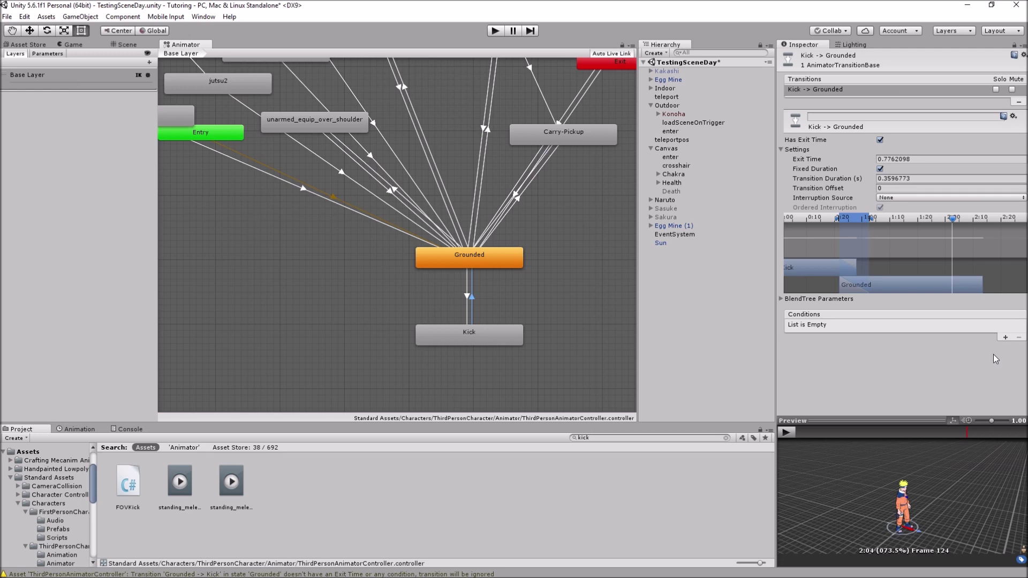
pyautogui.moveTo(771, 574)
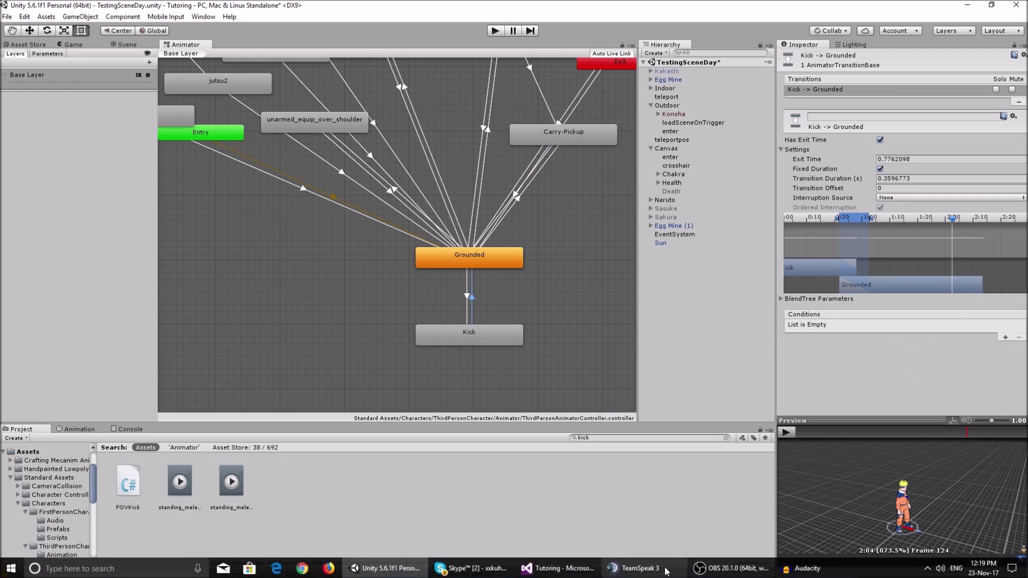
pyautogui.click(557, 568)
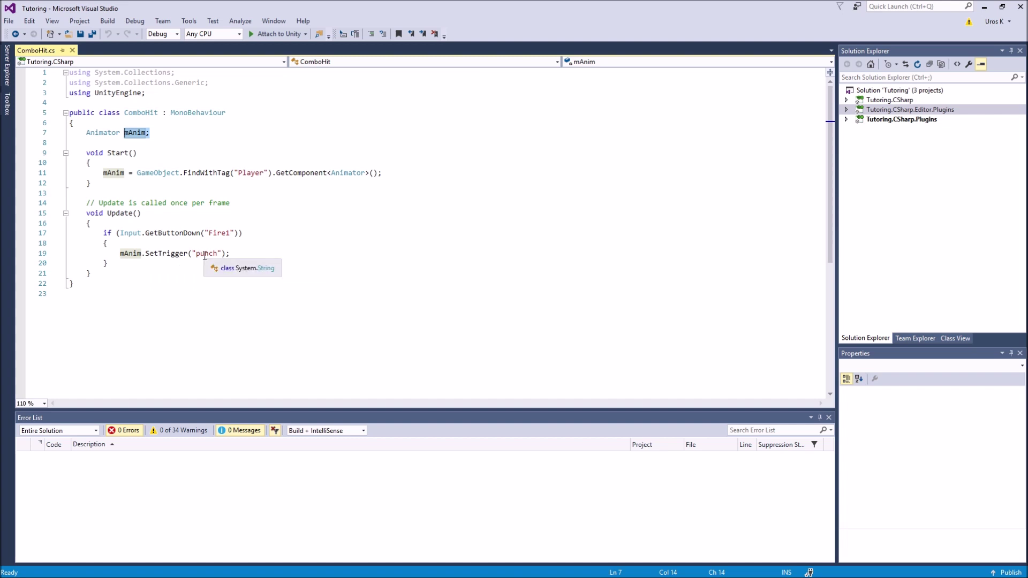
pyautogui.moveTo(476, 574)
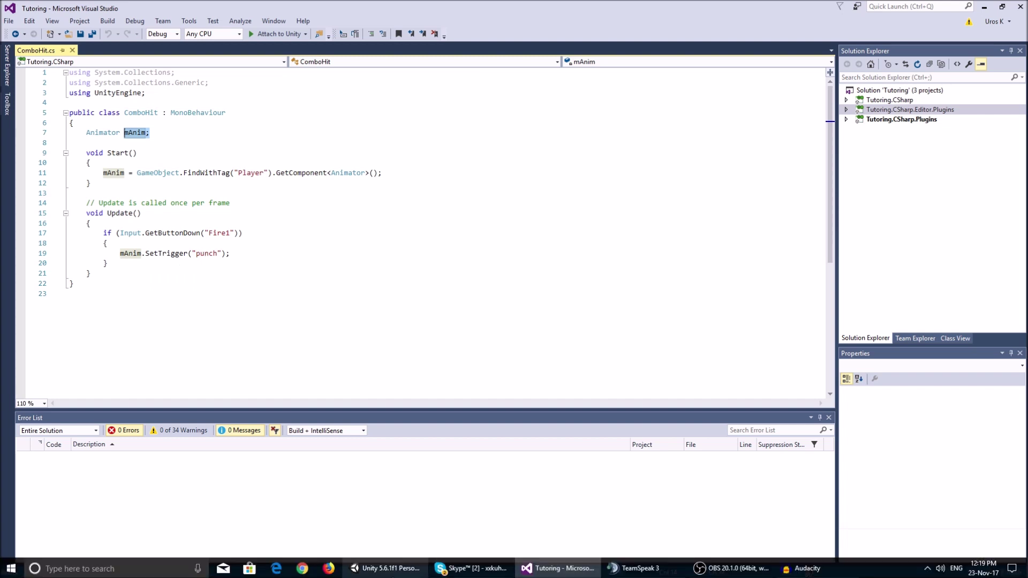
pyautogui.click(385, 568)
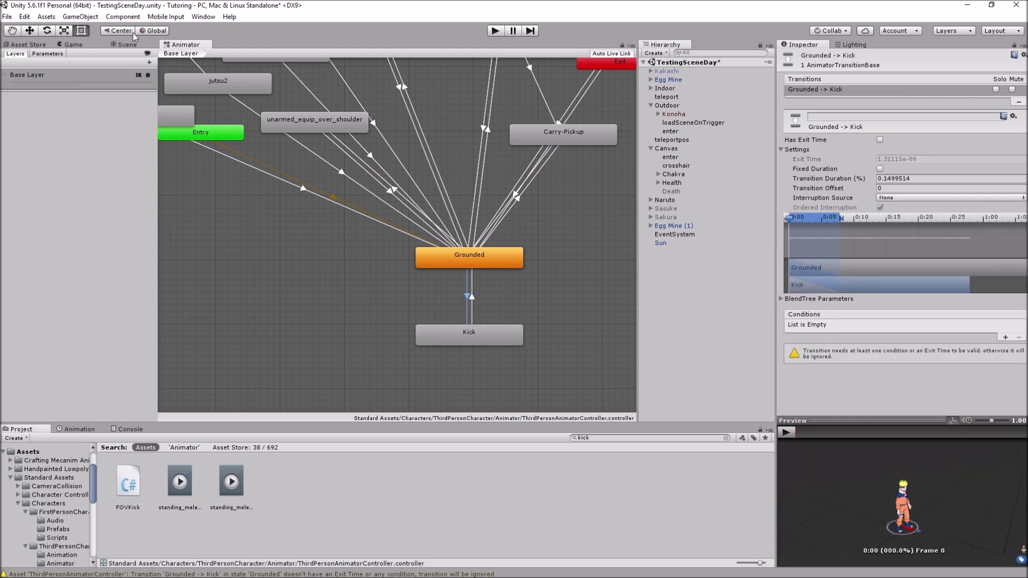
# Delete the old punch parameter and add a new Trigger parameter named punch.
pyautogui.click(35, 55)
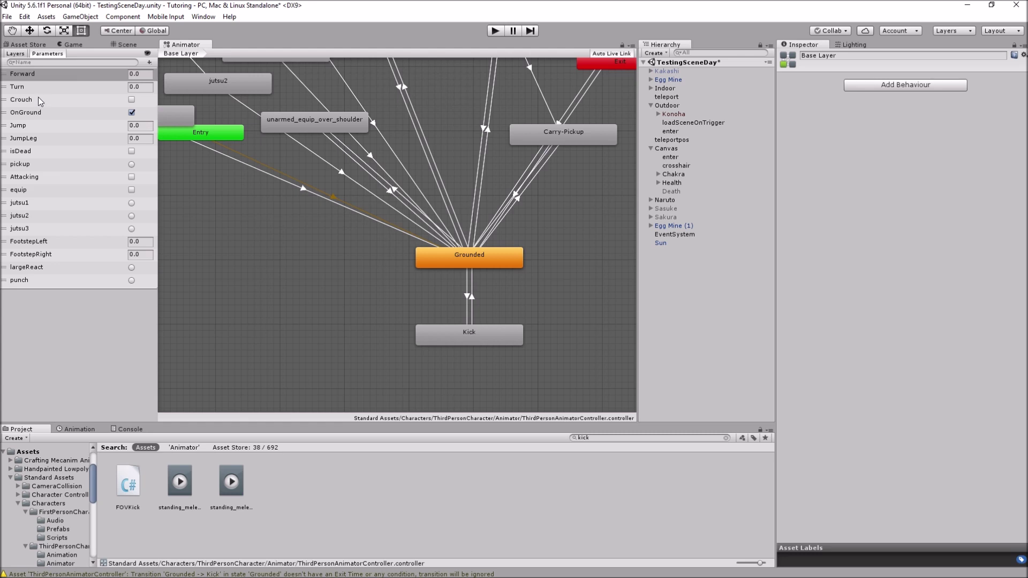
pyautogui.click(32, 280)
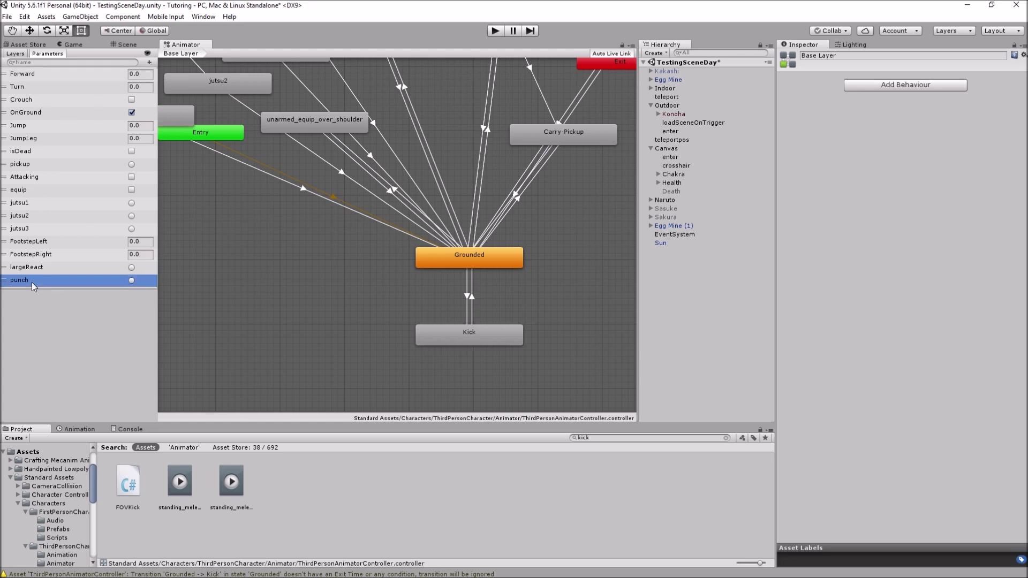
pyautogui.press('Delete')
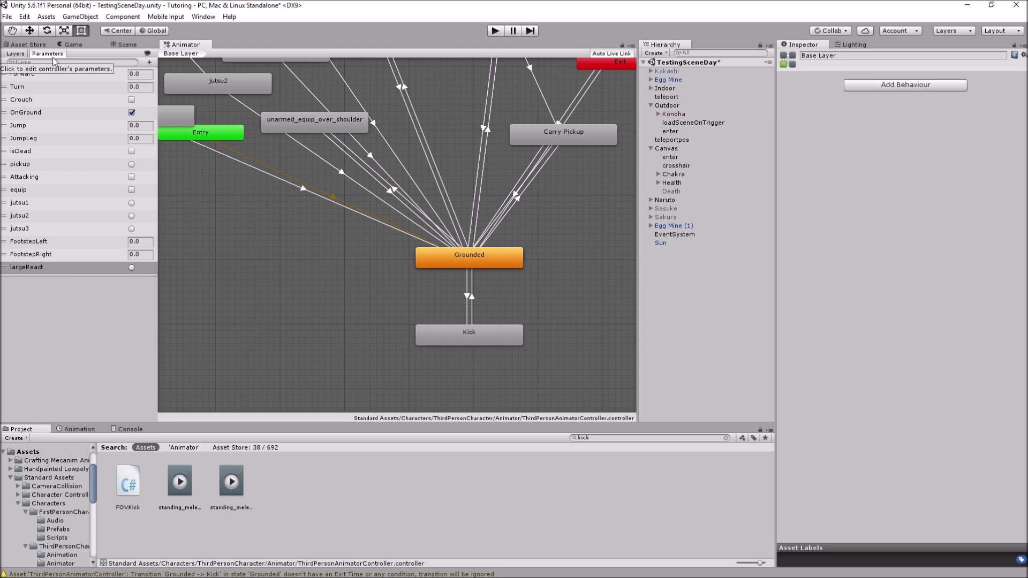
pyautogui.click(150, 62)
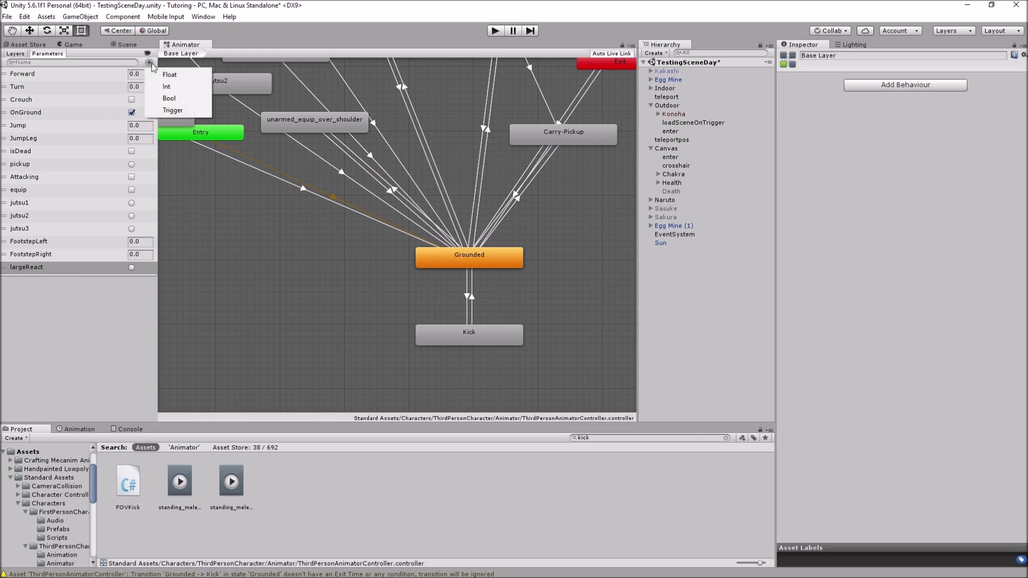
pyautogui.click(173, 110)
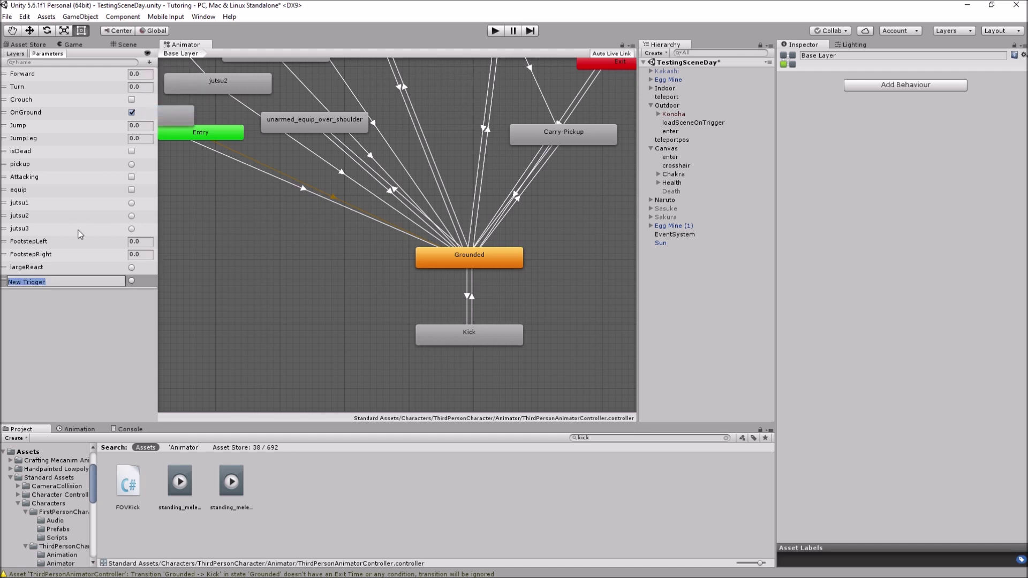
pyautogui.write('puc')
pyautogui.press('Return')
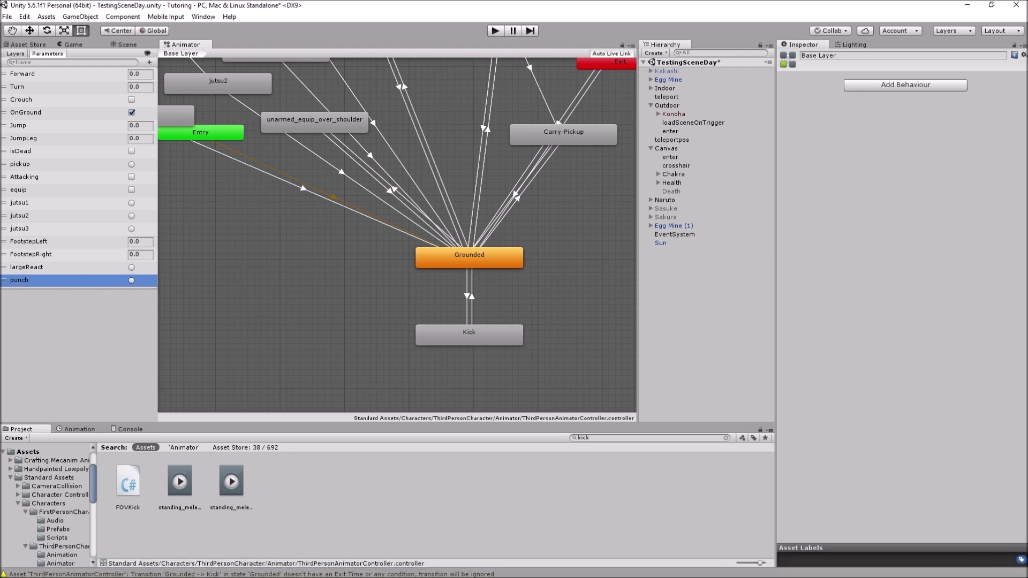
pyautogui.click(467, 301)
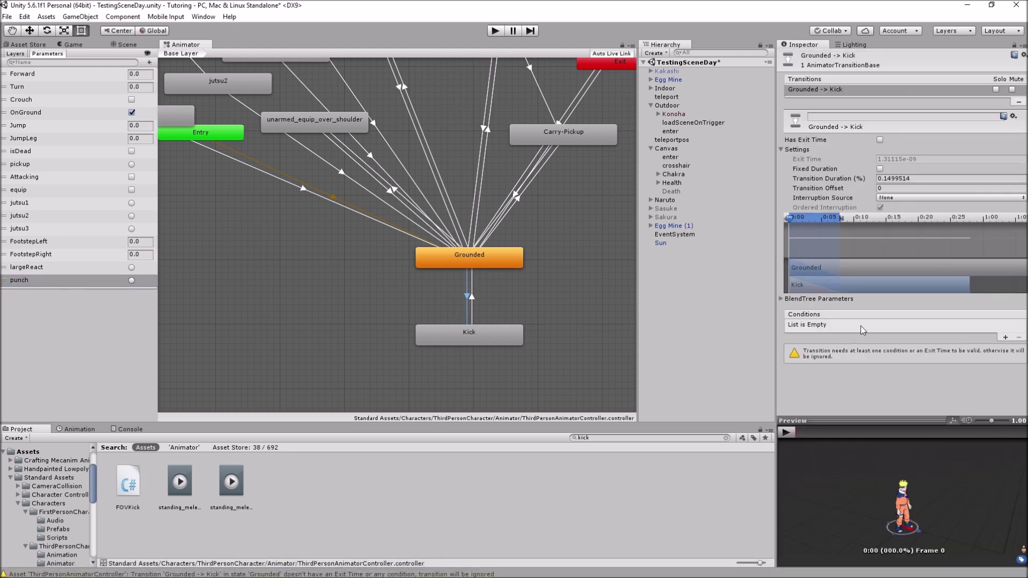
# Add a punch trigger condition to the Grounded→Kick transition.
pyautogui.click(1004, 338)
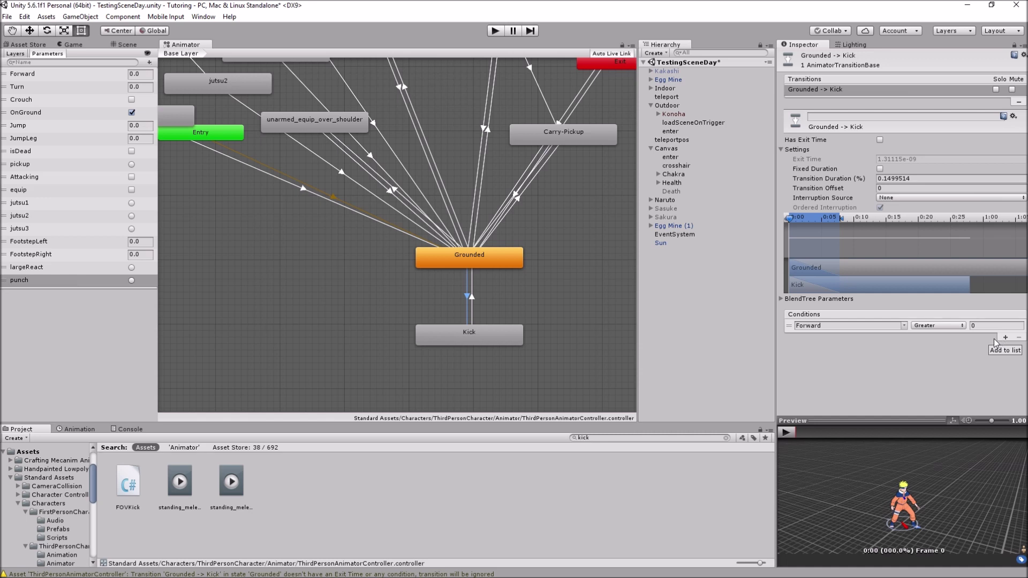
pyautogui.click(876, 325)
pyautogui.click(942, 527)
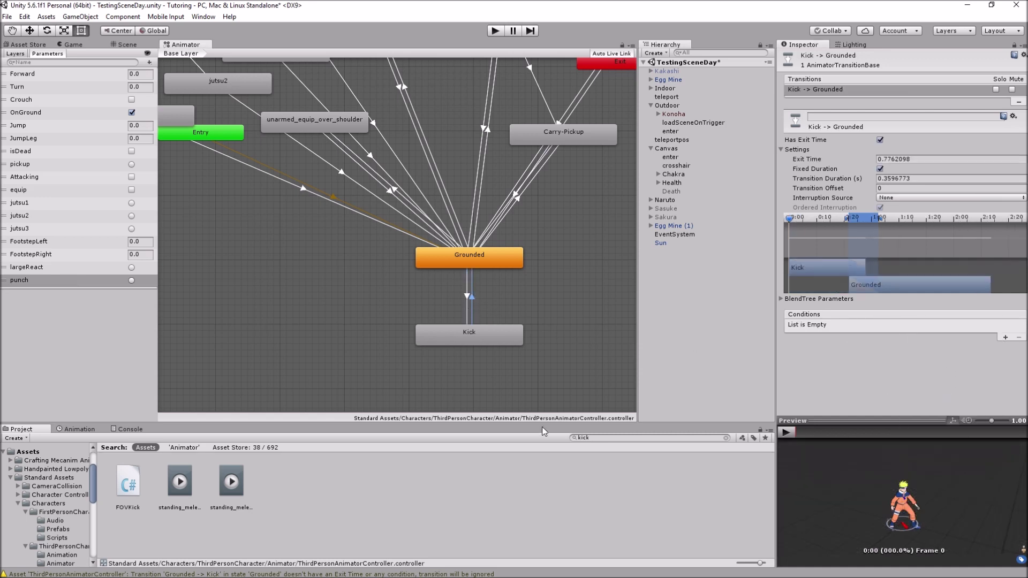
# Enter Play mode to test the kick on Naruto.
pyautogui.click(103, 45)
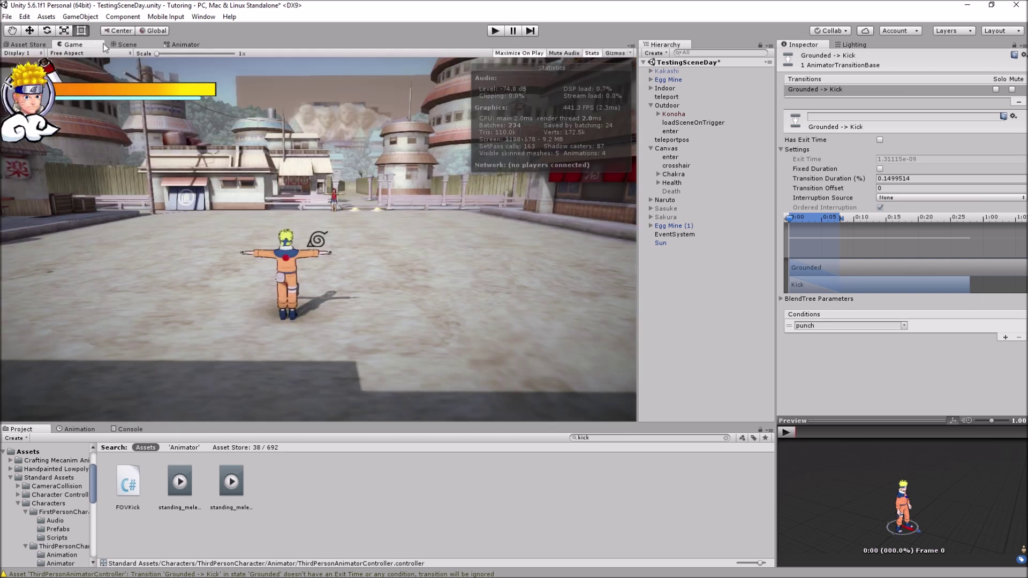
pyautogui.click(111, 46)
pyautogui.click(173, 47)
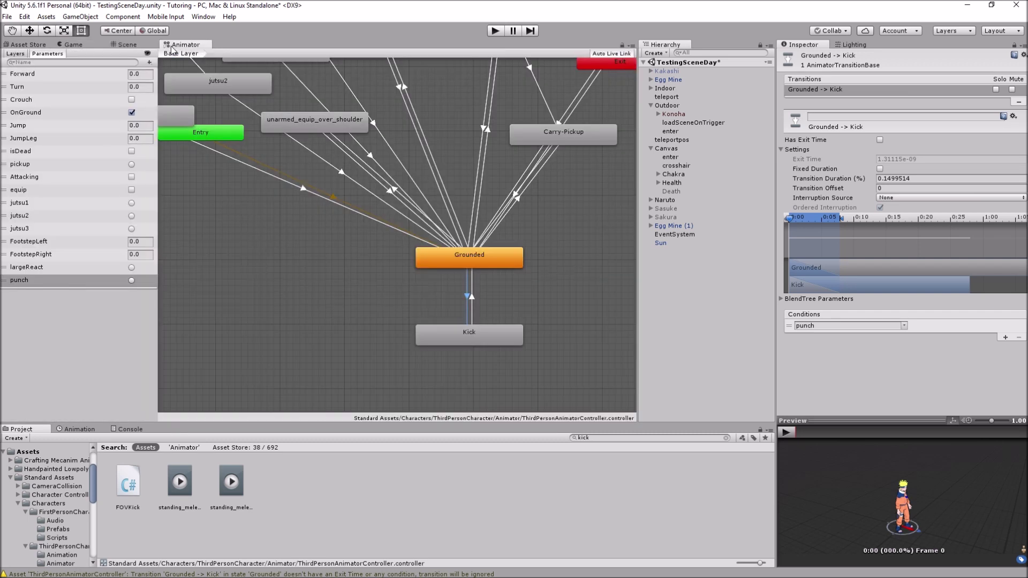
pyautogui.click(115, 46)
pyautogui.click(493, 31)
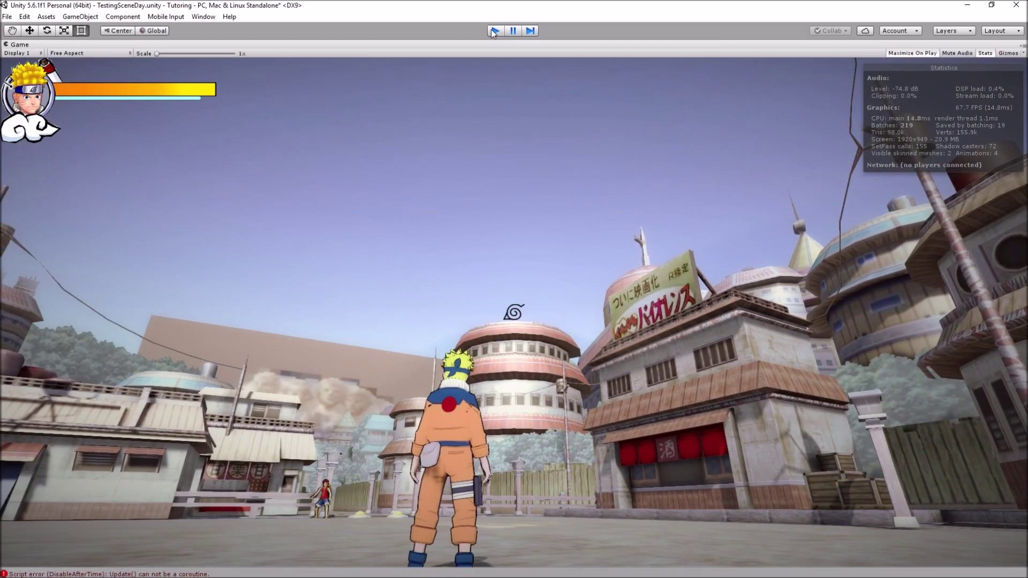
# Stop Play mode and check Naruto's components down to the Combo Hit script.
pyautogui.click(493, 31)
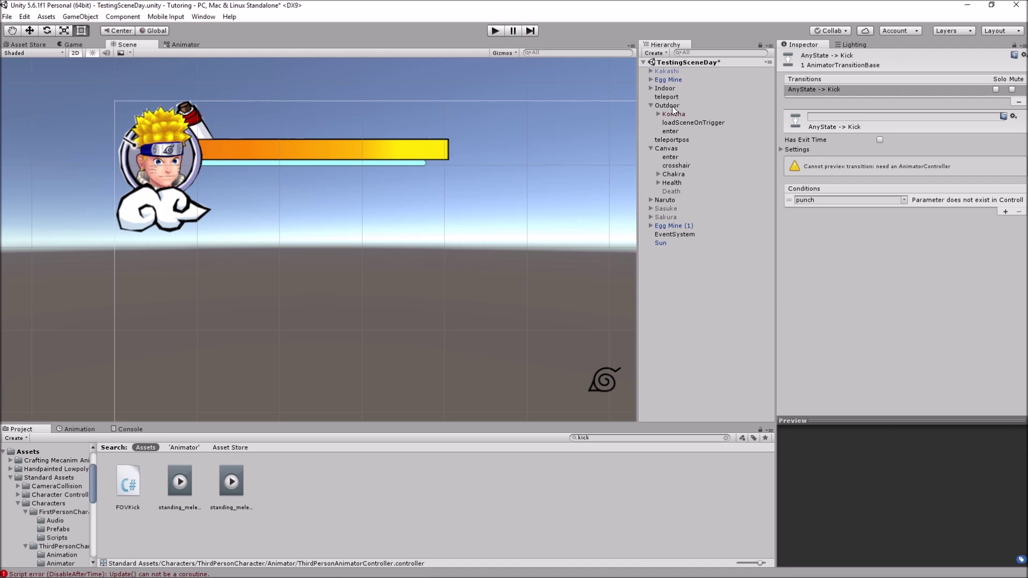
pyautogui.click(677, 200)
pyautogui.scroll(-15, 964, 402)
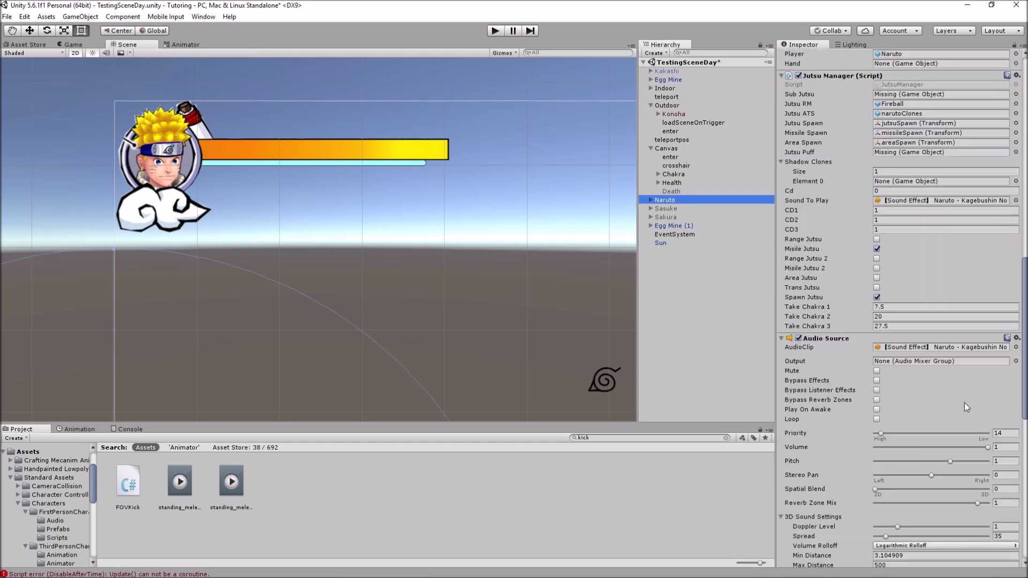
pyautogui.scroll(-10, 958, 394)
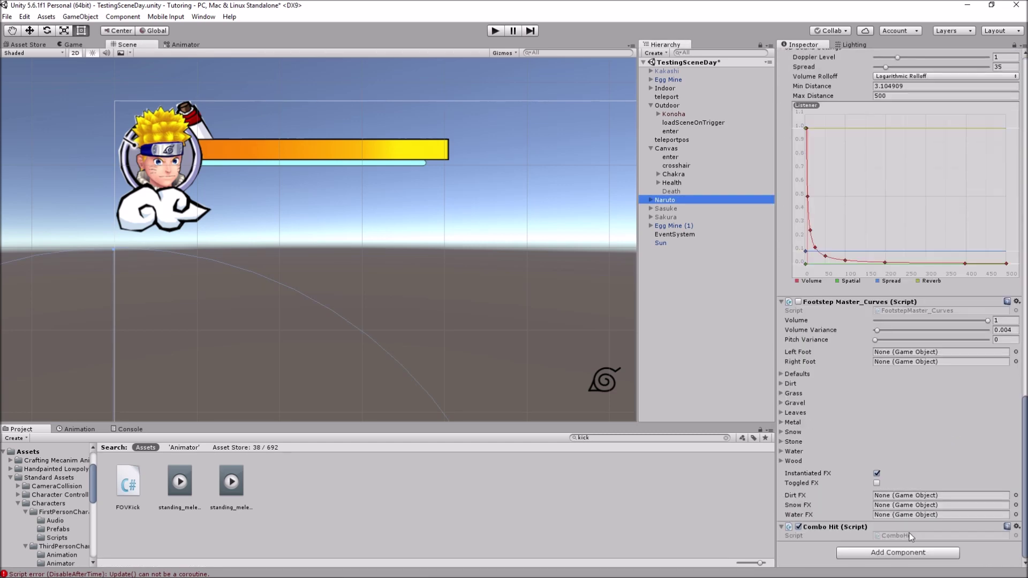
# Play-test by walking Naruto around the plaza with W, then stop Play mode.
pyautogui.click(496, 31)
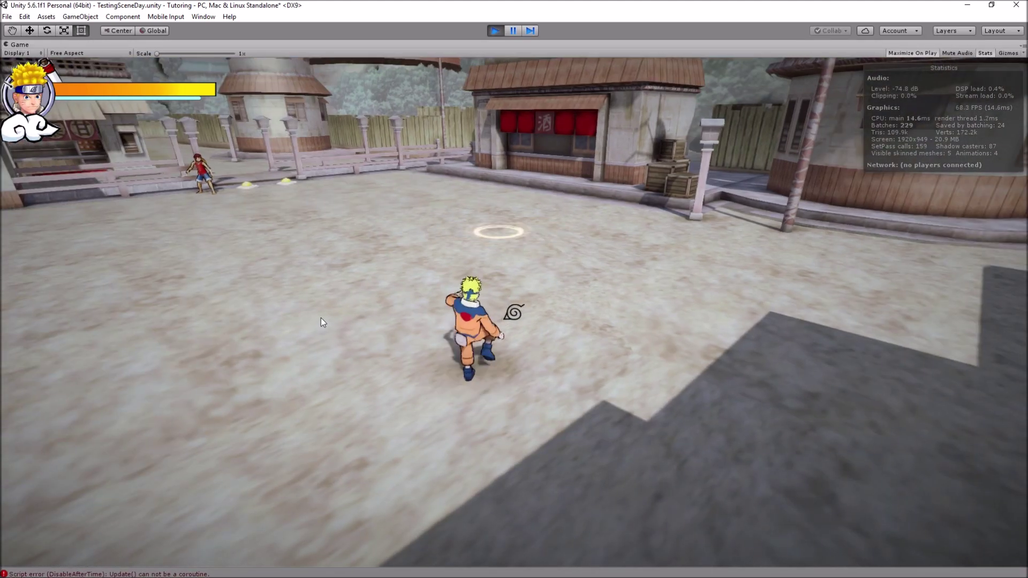
pyautogui.press('w')
pyautogui.press('w')
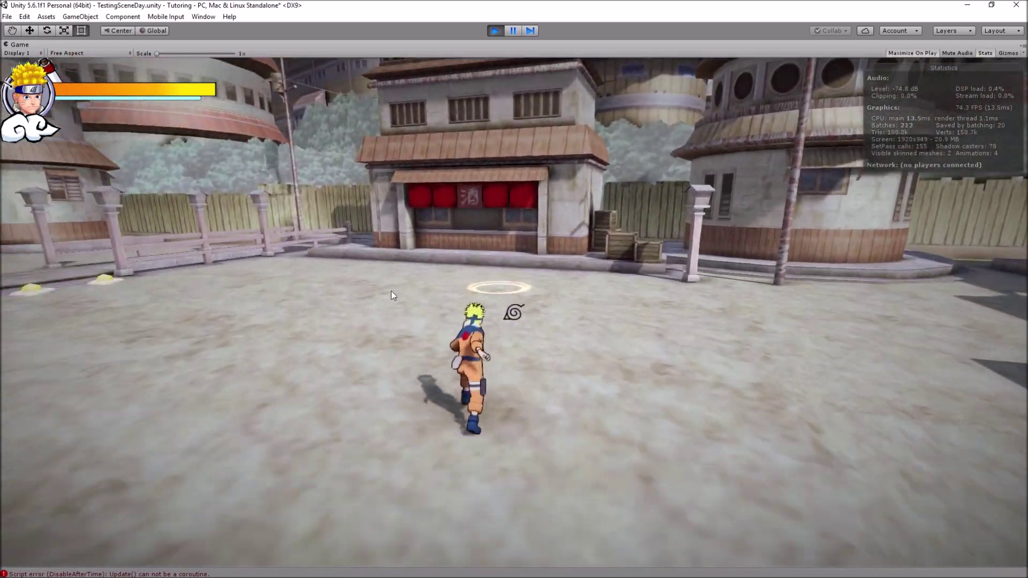
pyautogui.press('w')
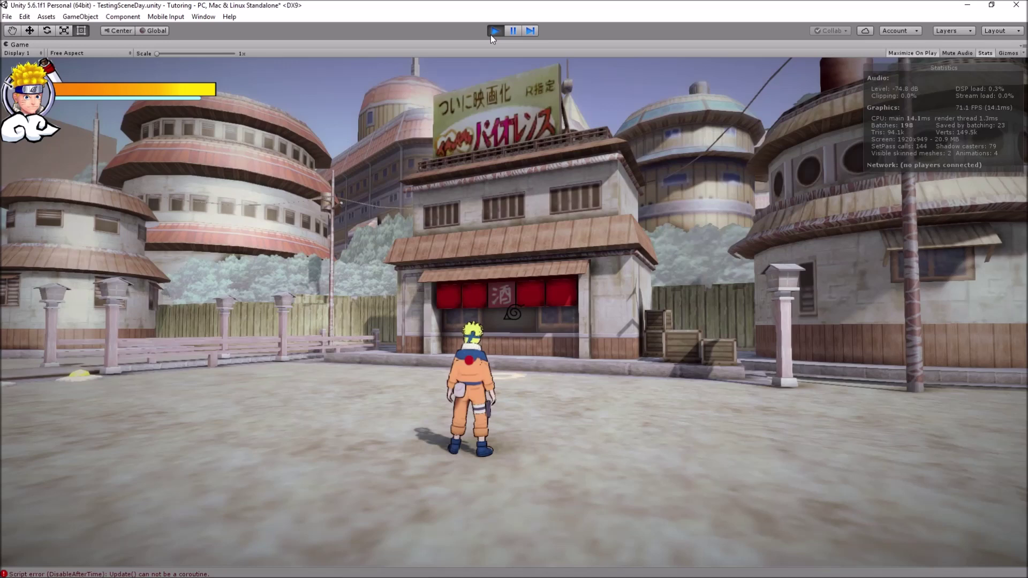
pyautogui.click(492, 33)
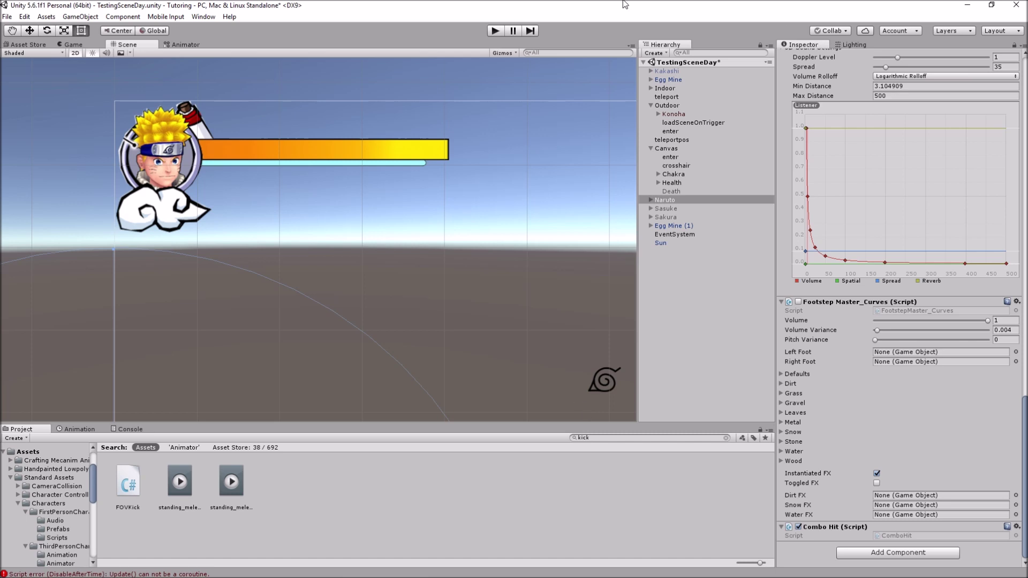
# Switch the Scene view to 3D, frame Naruto, and orbit to look across the plaza.
pyautogui.click(75, 53)
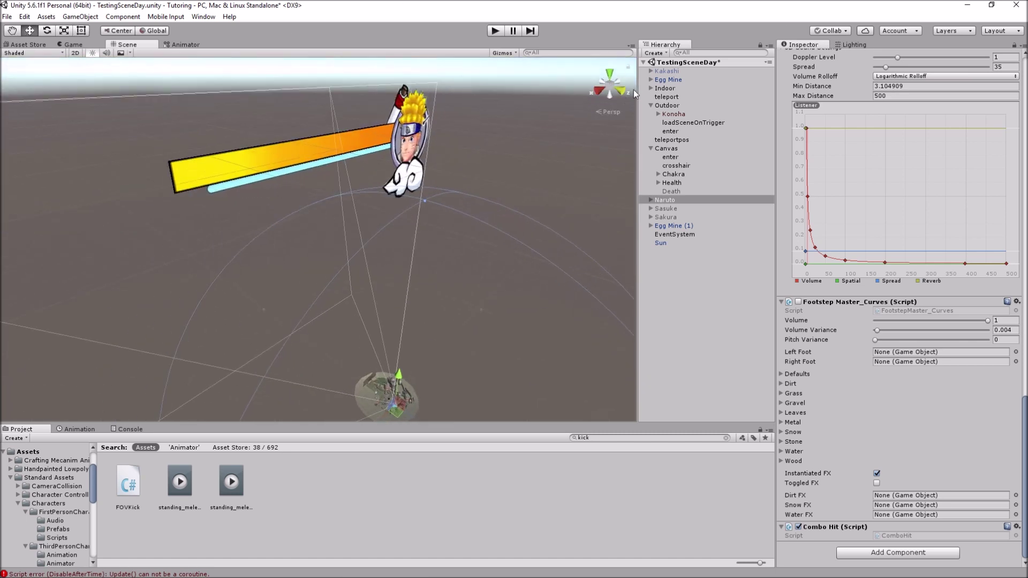
pyautogui.click(665, 88)
pyautogui.doubleClick(682, 105)
pyautogui.click(683, 209)
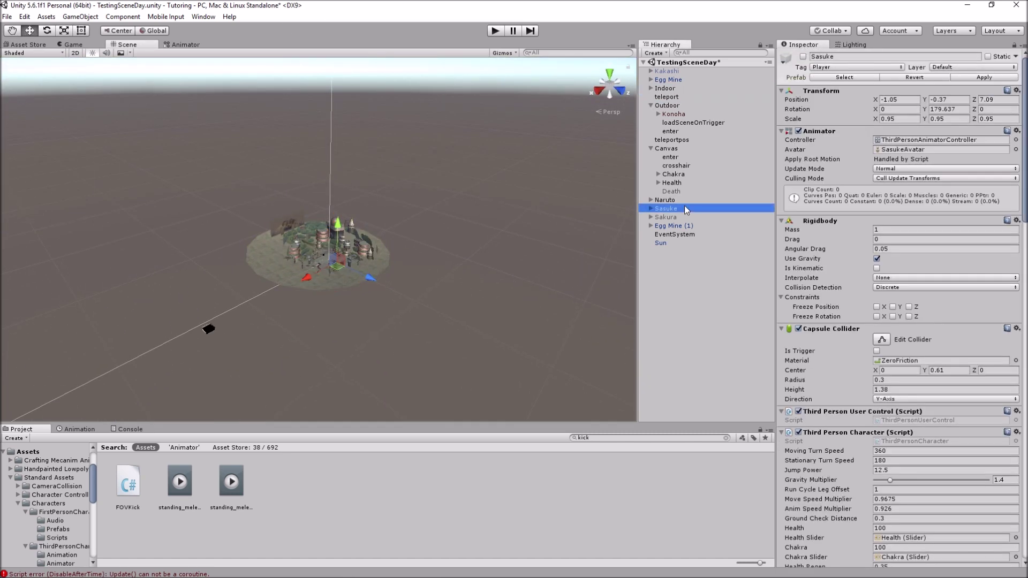
pyautogui.click(683, 200)
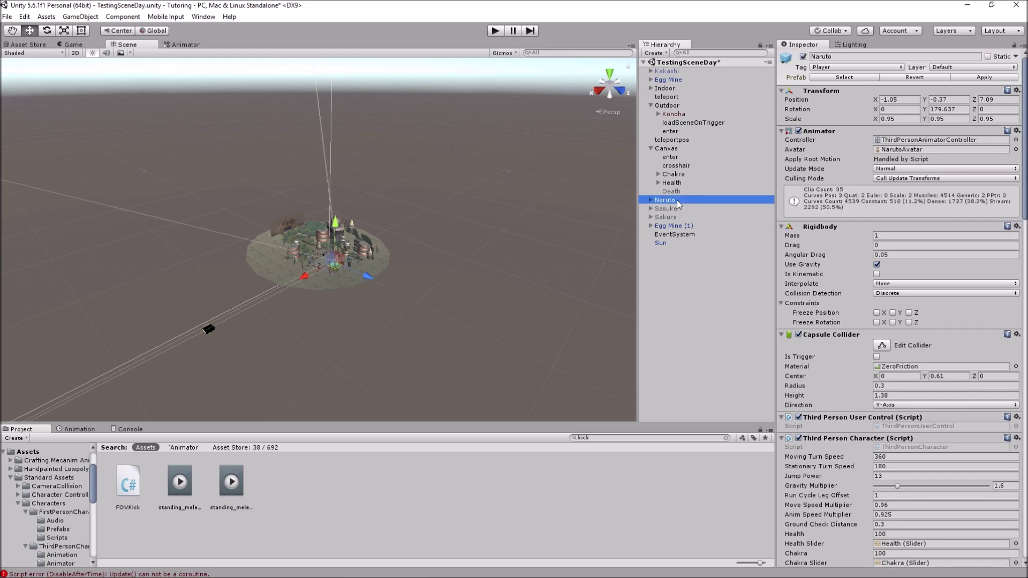
pyautogui.doubleClick(676, 200)
pyautogui.keyDown('alt'); pyautogui.moveTo(396, 160); pyautogui.dragTo(410, 152); pyautogui.keyUp('alt')
pyautogui.moveTo(410, 152)
pyautogui.mouseDown(button='right')
pyautogui.moveTo(371, 142)
pyautogui.moveTo(386, 160)
pyautogui.moveTo(428, 150)
pyautogui.mouseUp(button='right')
pyautogui.moveTo(407, 209); pyautogui.dragTo(459, 107, button='right')
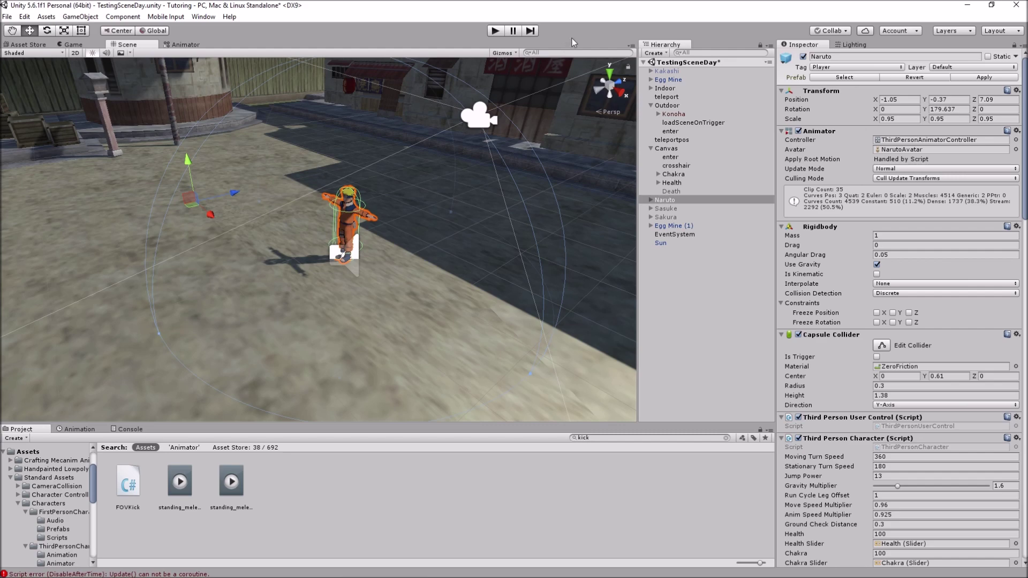